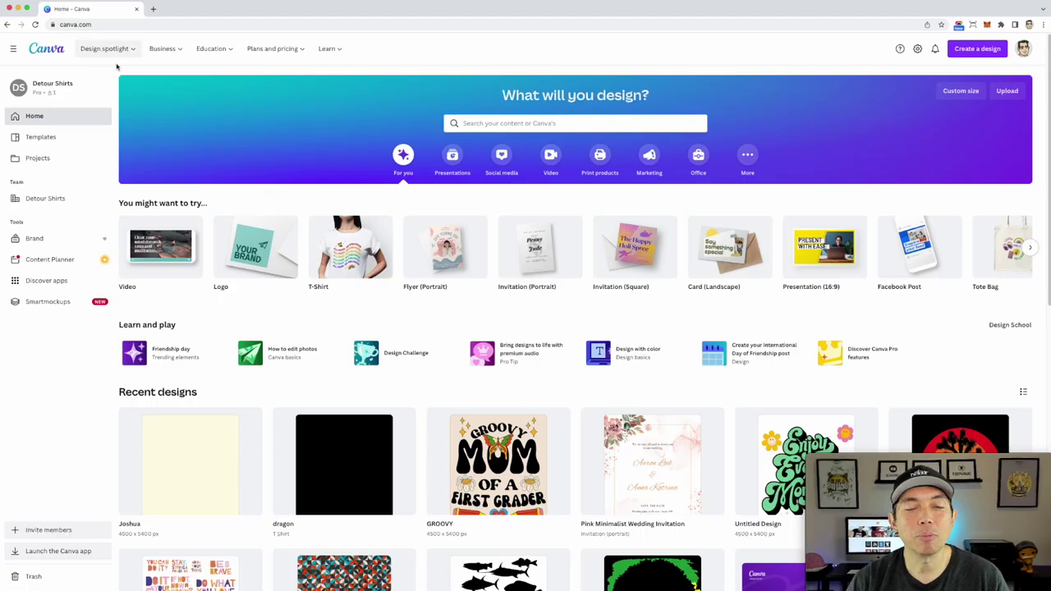
Open a new Untitled design using the recent custom size 4500 × 5400 px
mouse_move(391, 182)
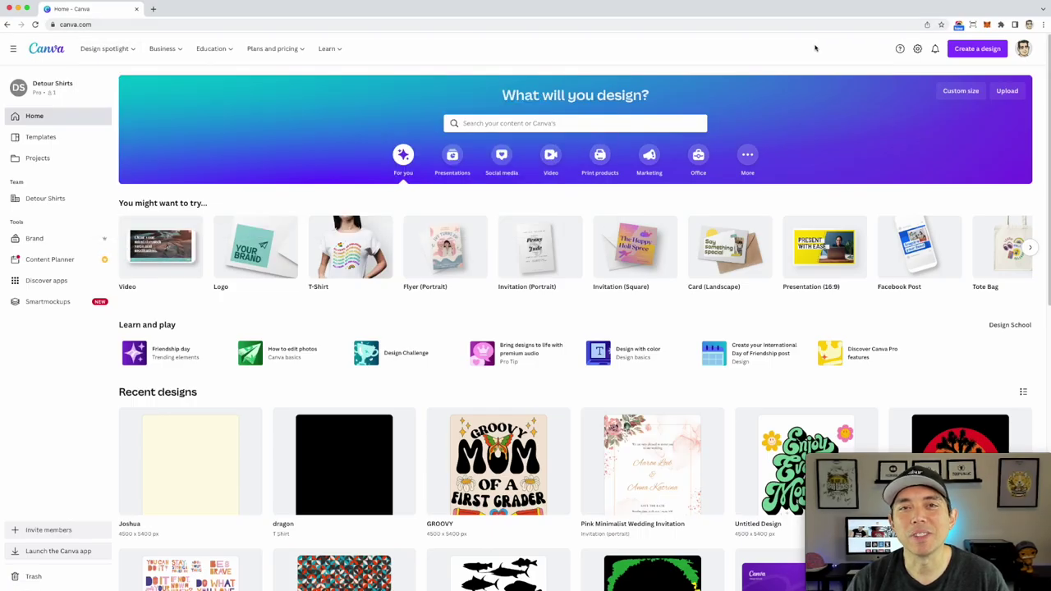
left_click(978, 49)
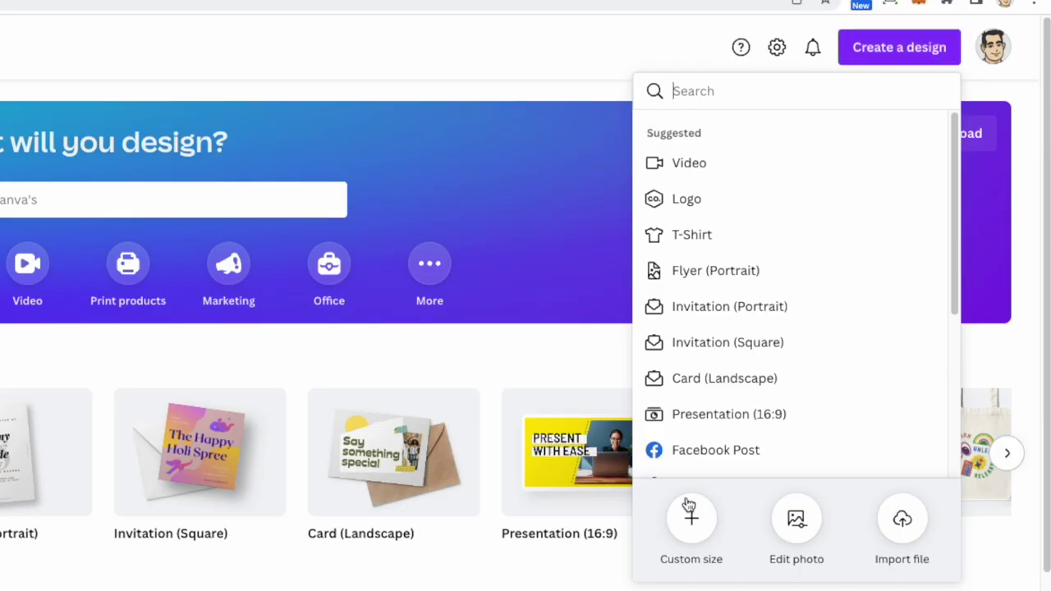
left_click(691, 524)
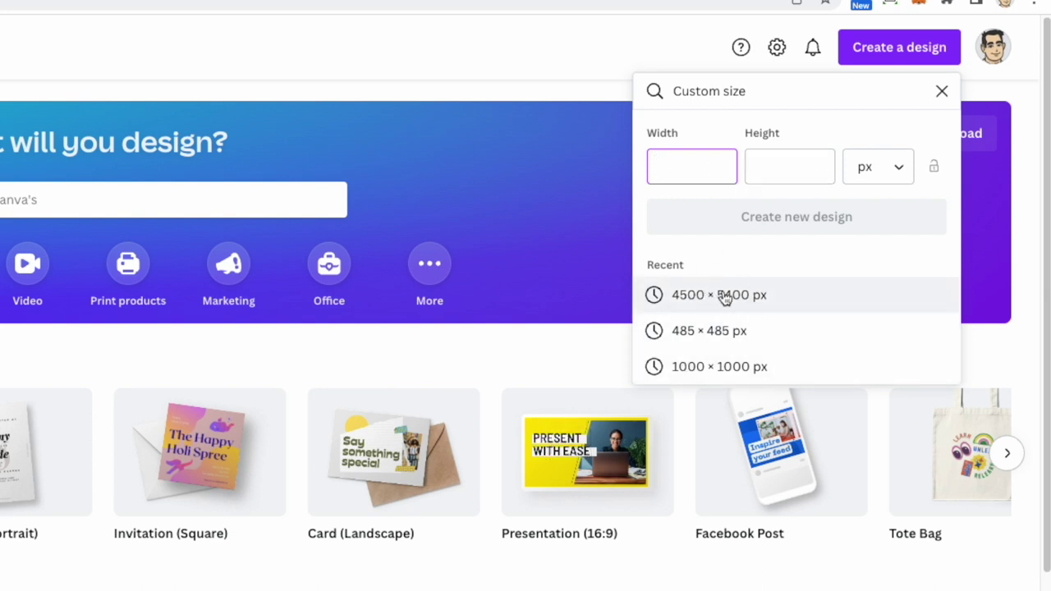
left_click(682, 295)
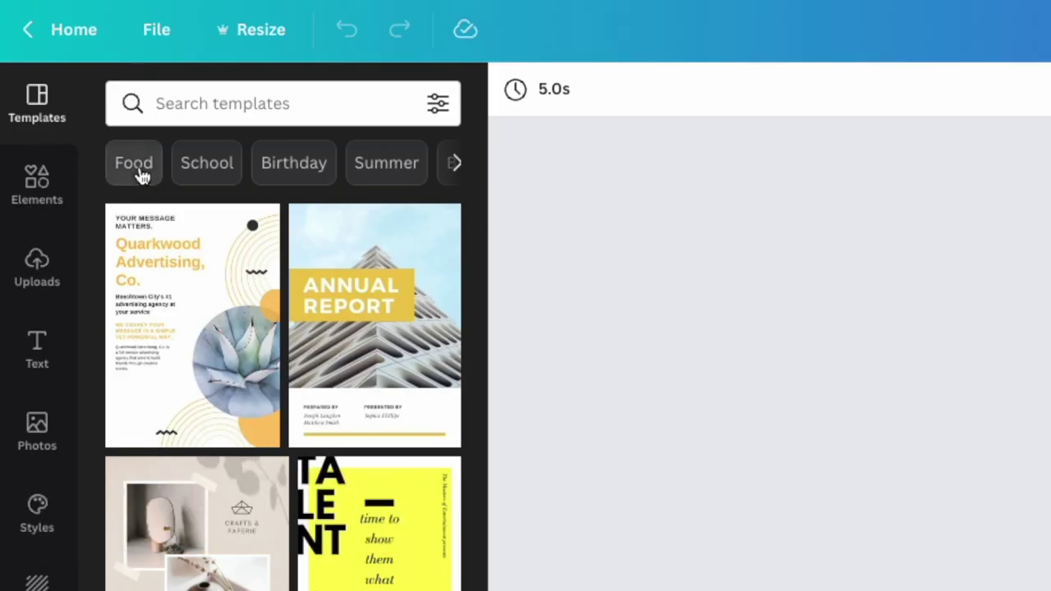
Search the Elements library for 'ROCKY BEACH' and filter the results to Photos
left_click(38, 188)
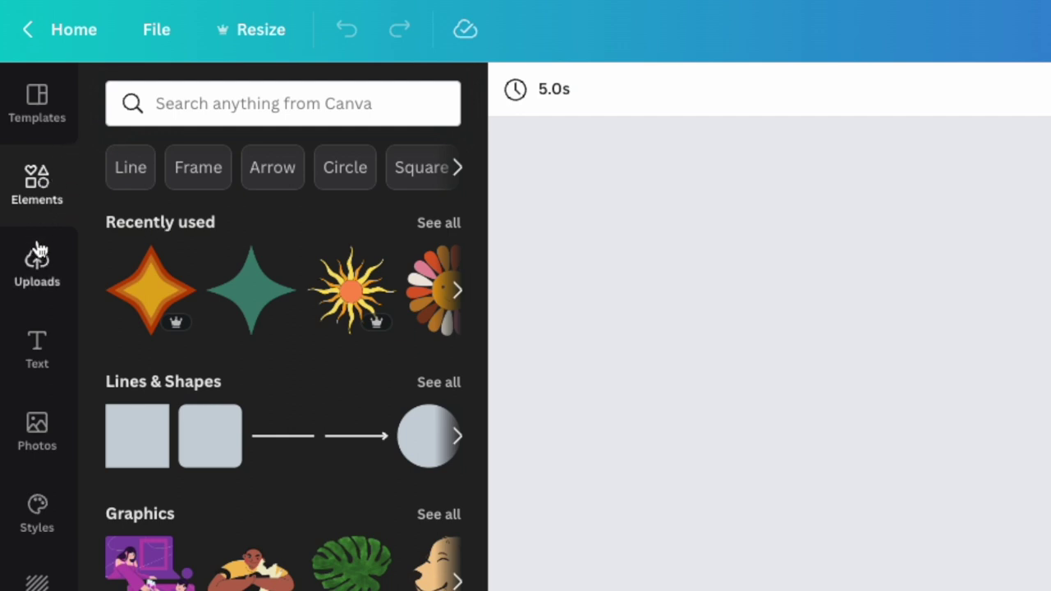
left_click(175, 107)
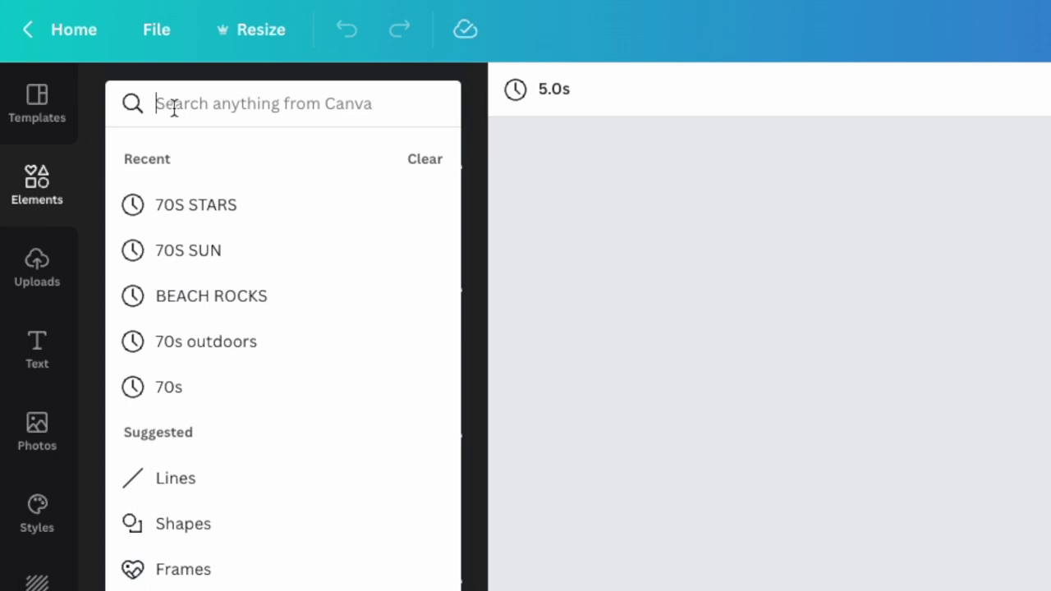
type("ROCKY")
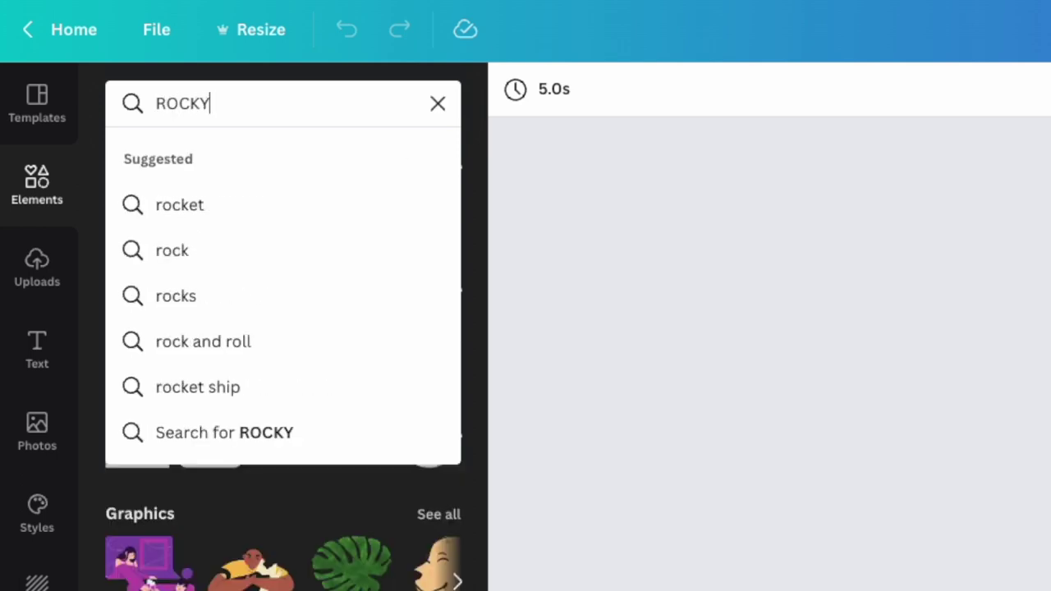
type(" BEACH")
key("Return")
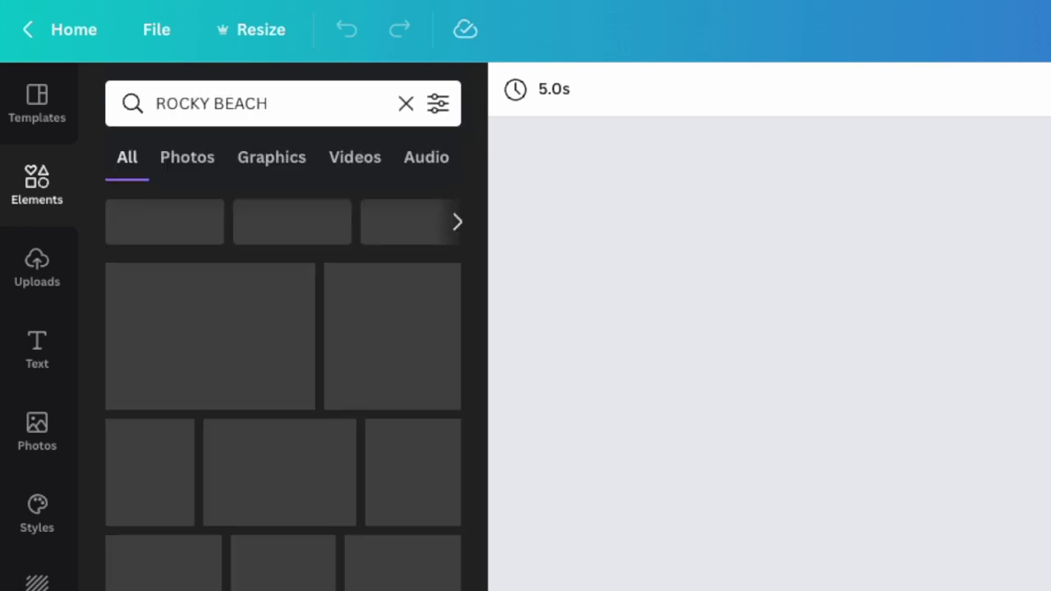
left_click(177, 160)
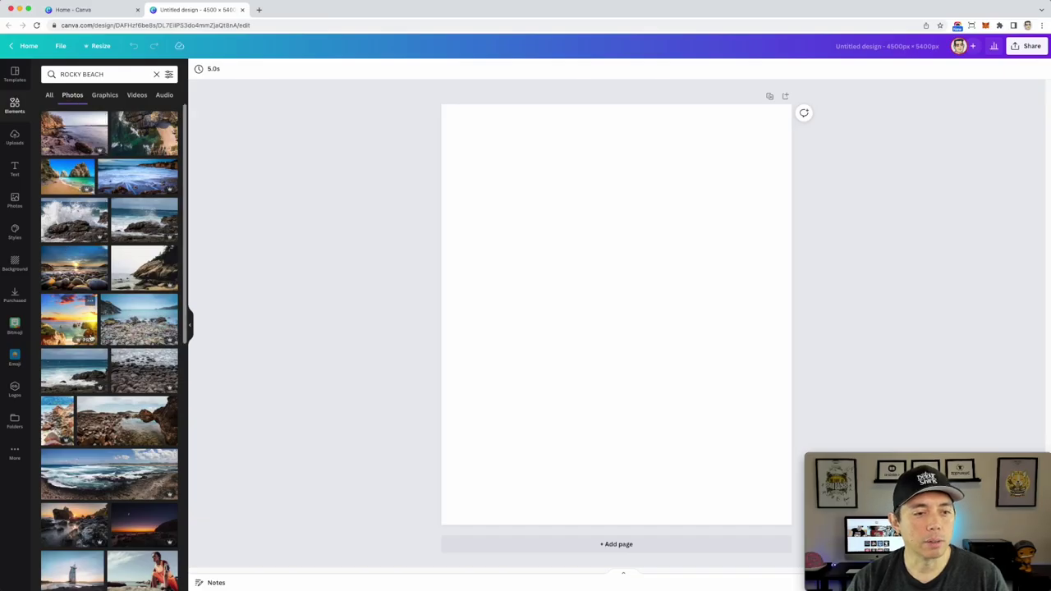
scroll(105, 367, "down", 5)
scroll(105, 367, "down", 6)
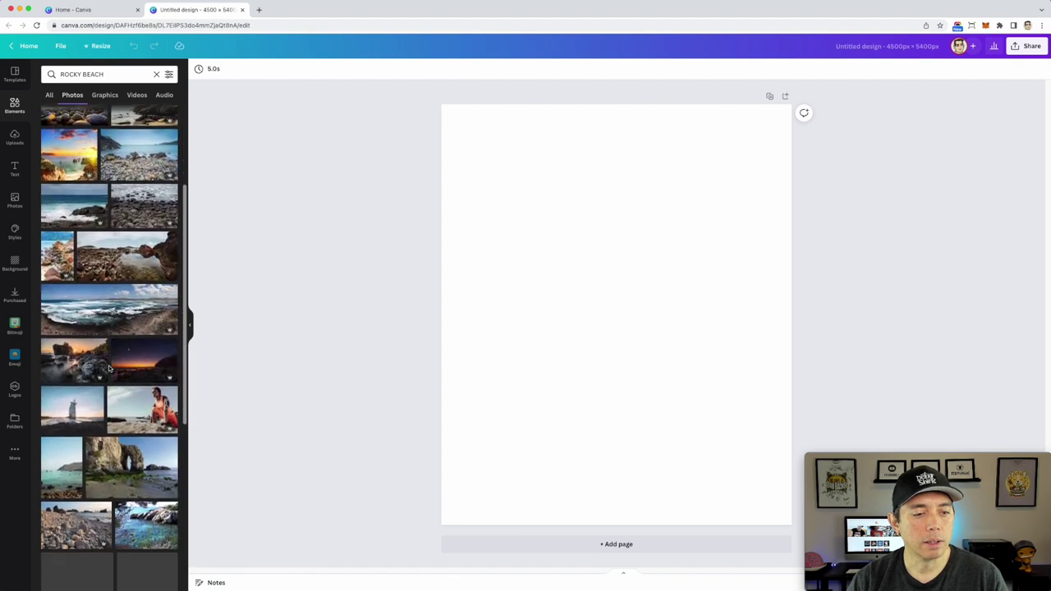
scroll(107, 364, "up", 10)
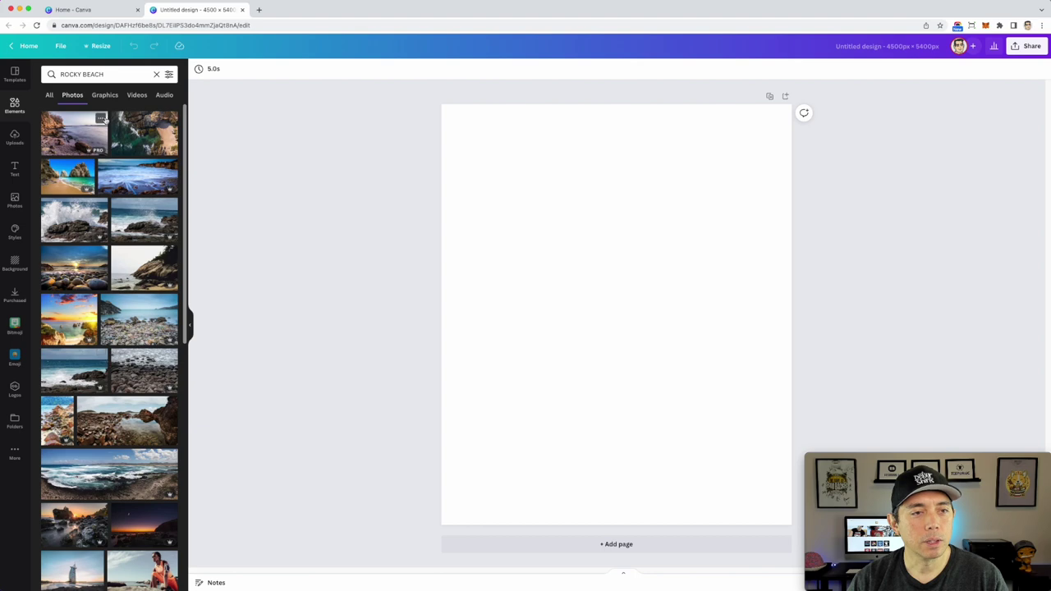
Insert the 'Rocky Beach in Cabo San Lucas' photo, check its details, and drag it upward
left_click(66, 179)
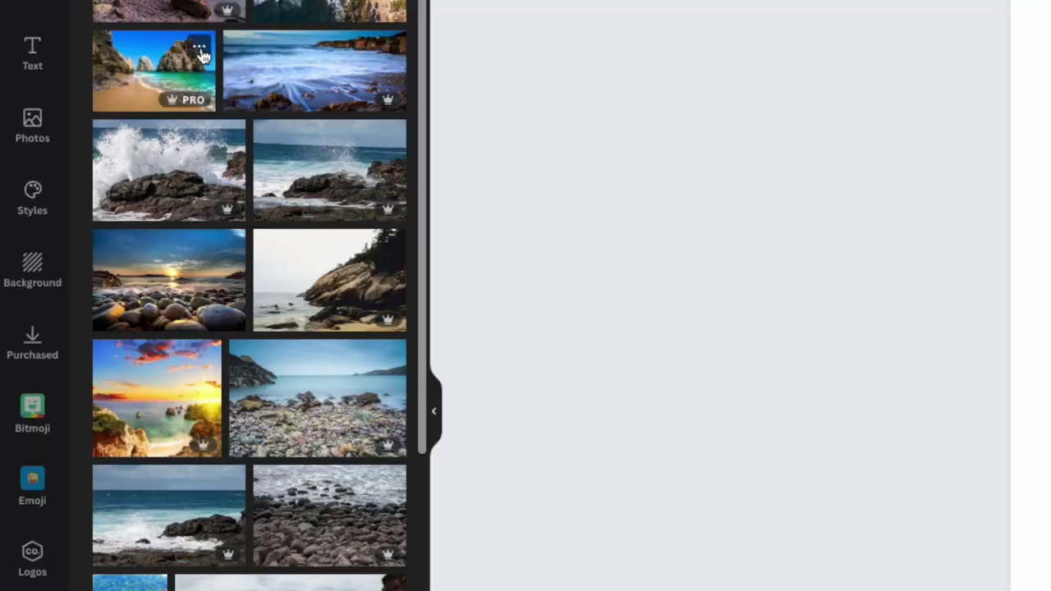
left_click(87, 167)
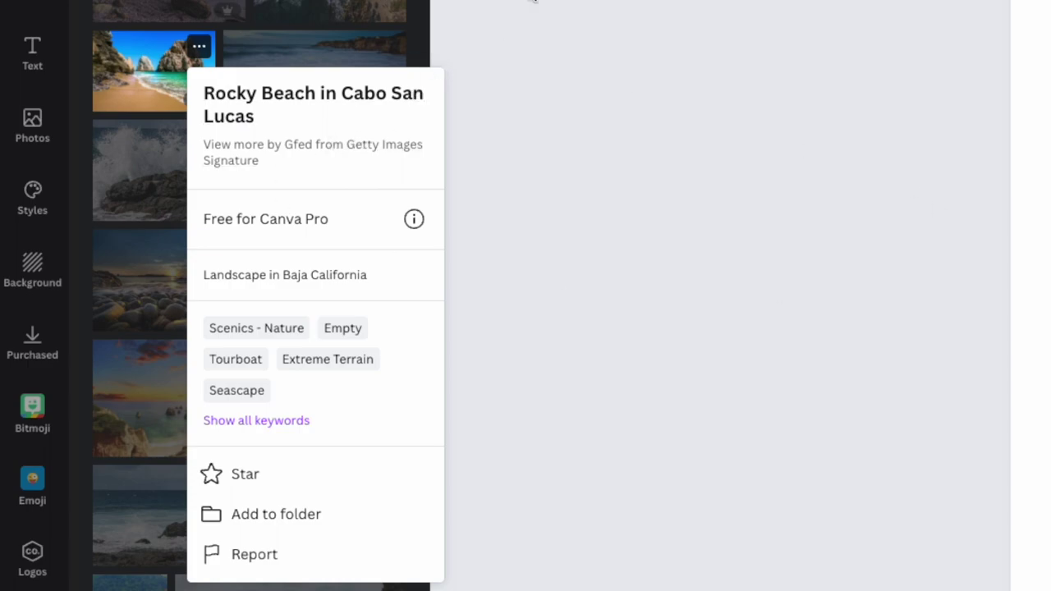
left_click(532, 2)
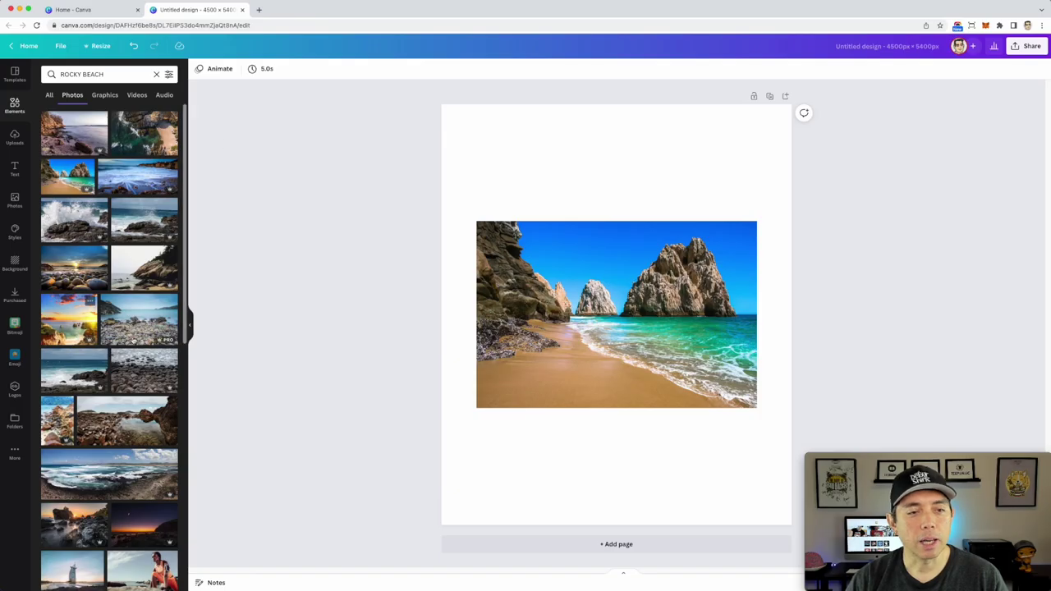
left_click(682, 317)
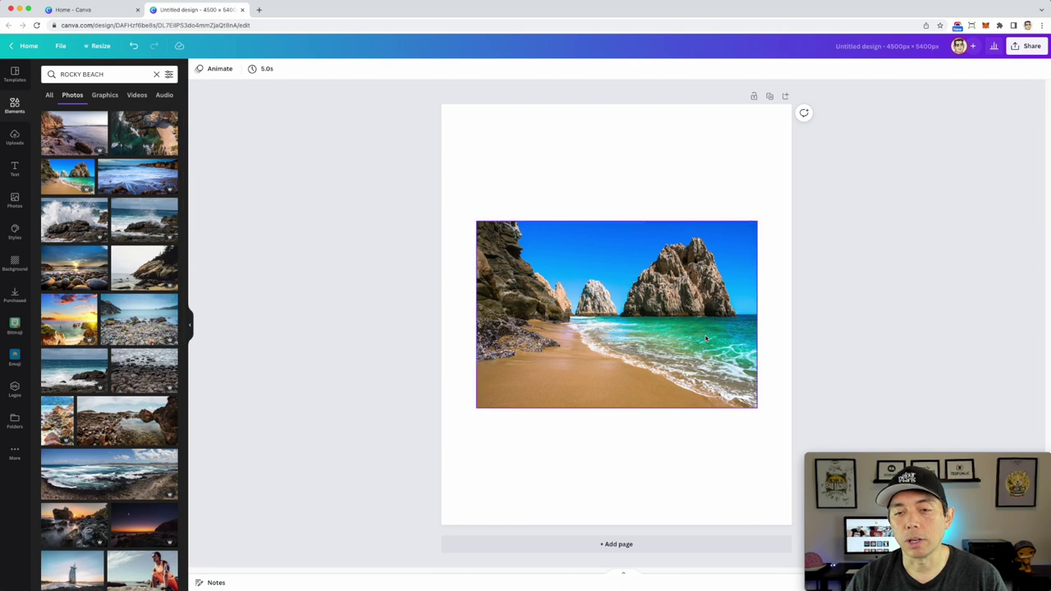
left_click_drag(683, 317, 683, 249)
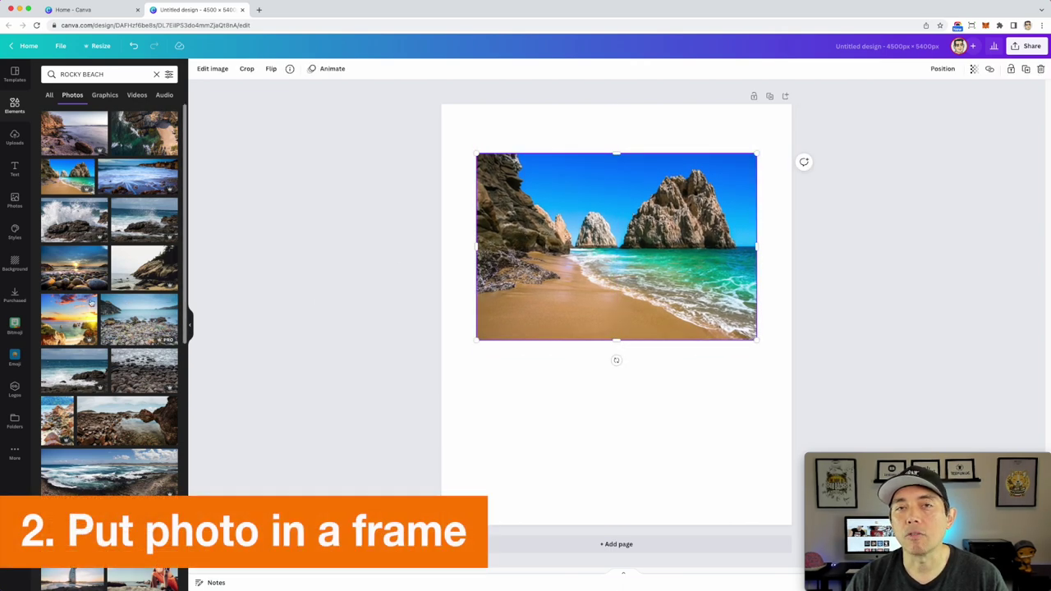
Browse the Frame elements and add a circle frame to the page
left_click(49, 96)
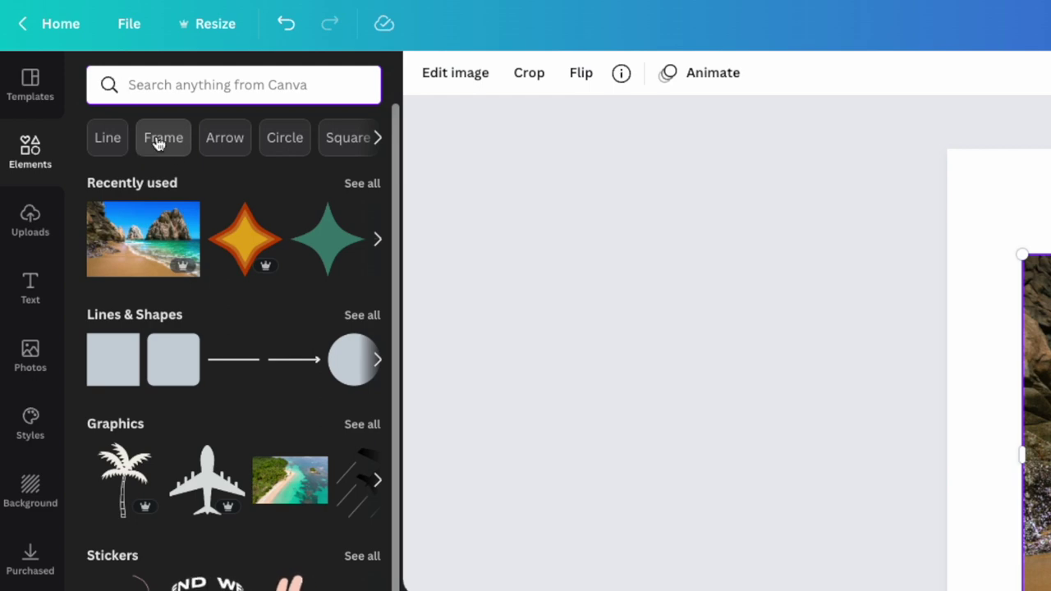
scroll(158, 143, "down", 10)
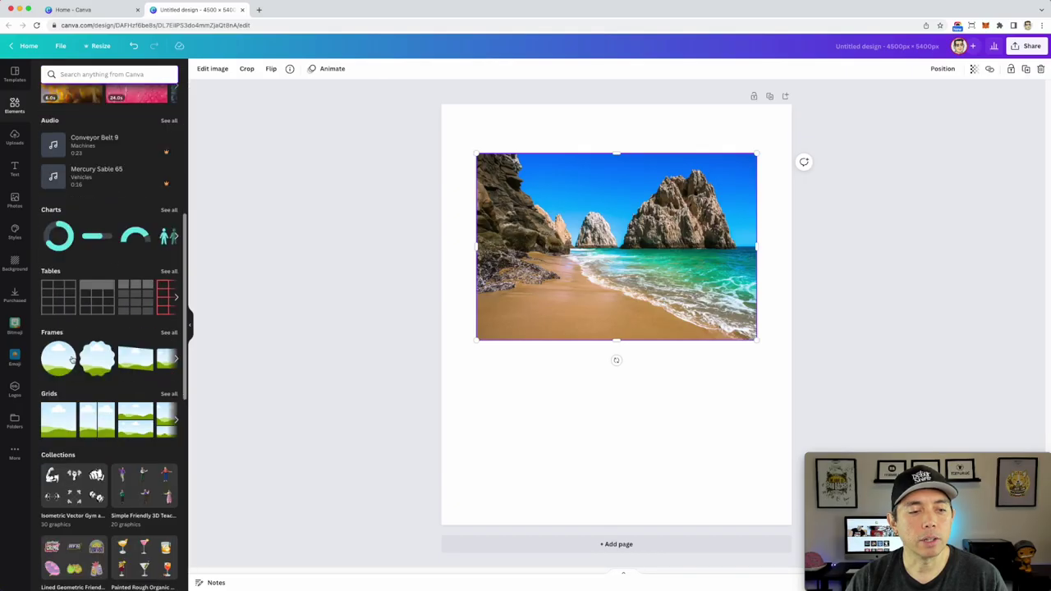
scroll(66, 349, "up", 10)
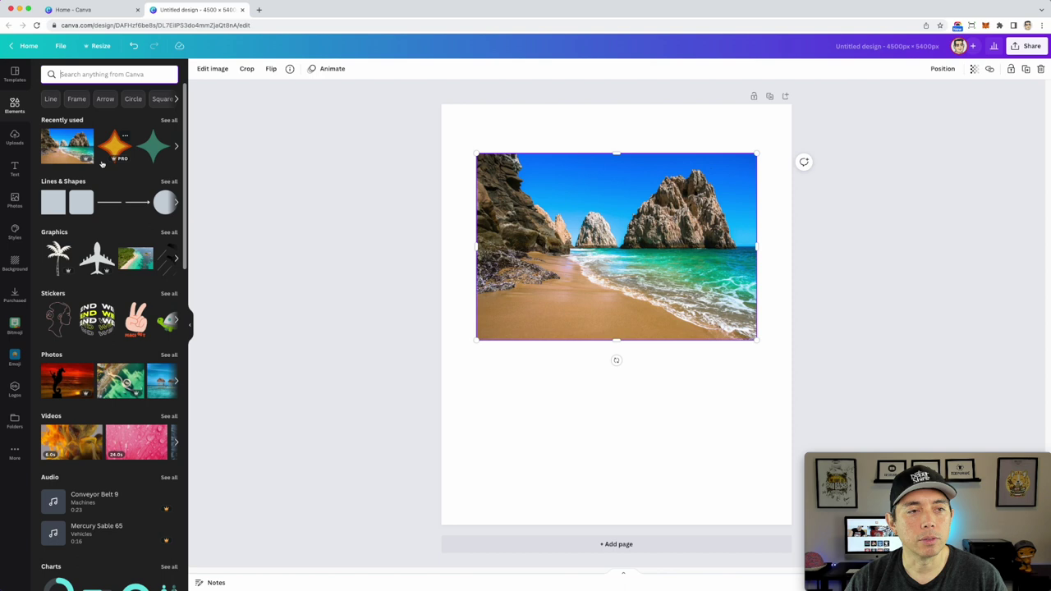
left_click(76, 99)
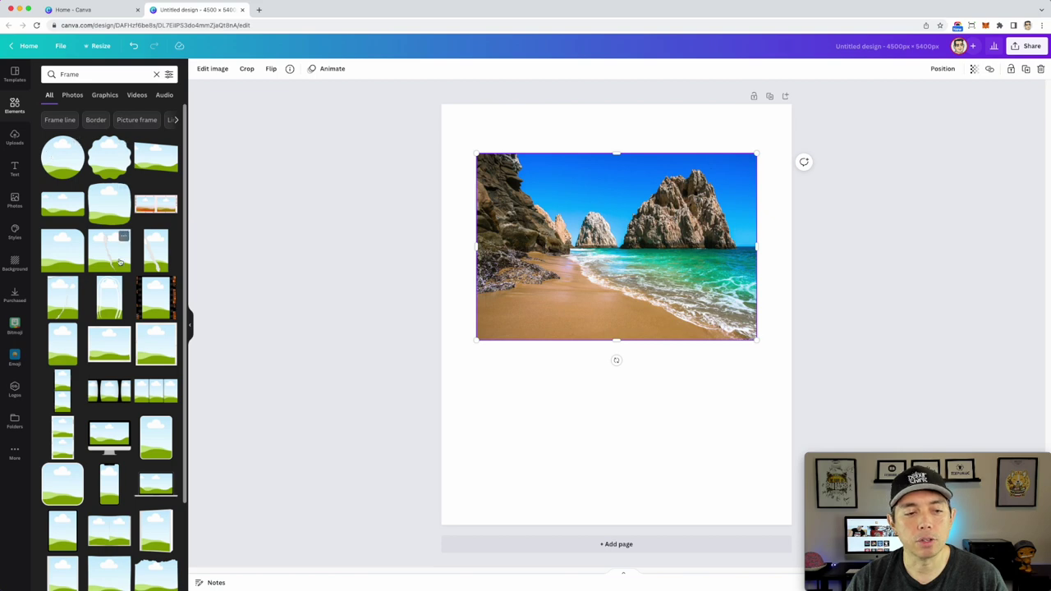
scroll(120, 262, "down", 5)
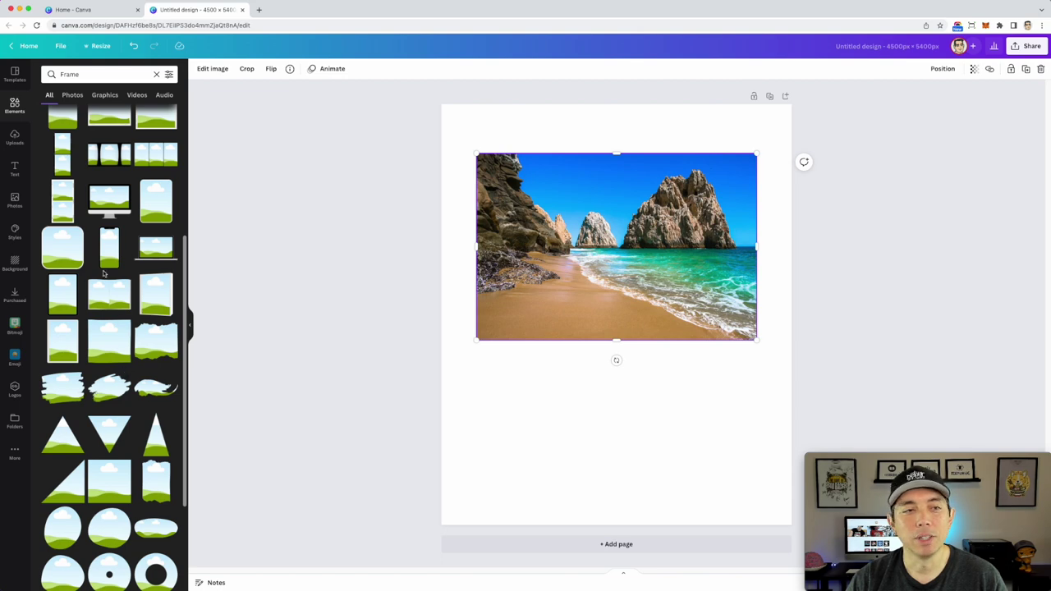
scroll(103, 274, "up", 5)
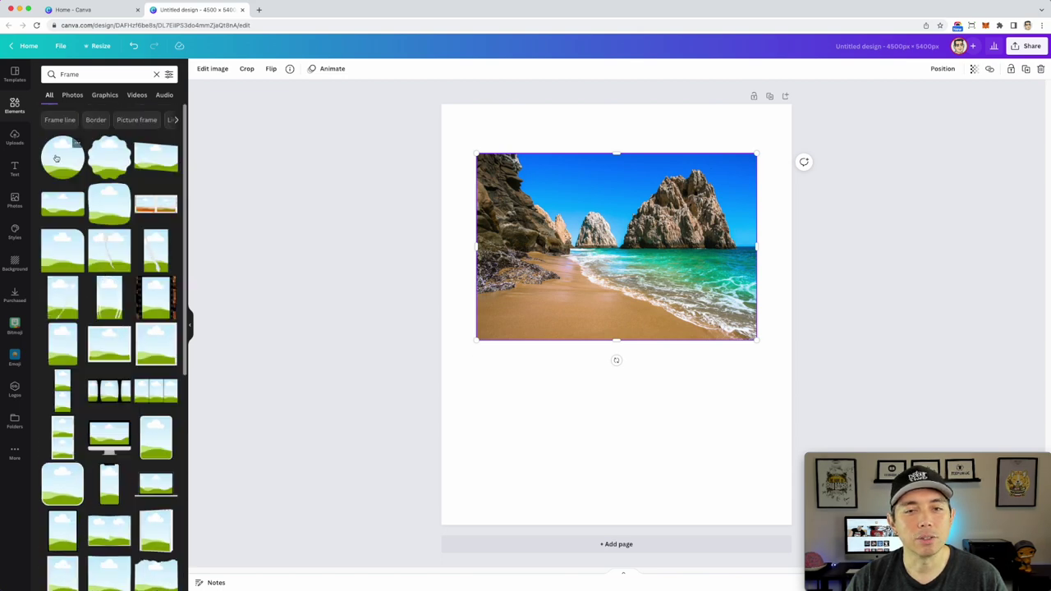
left_click(55, 159)
Drop the beach photo into the circle frame, enlarge it, and shift the photo inside the circle
left_click_drag(593, 281, 598, 303)
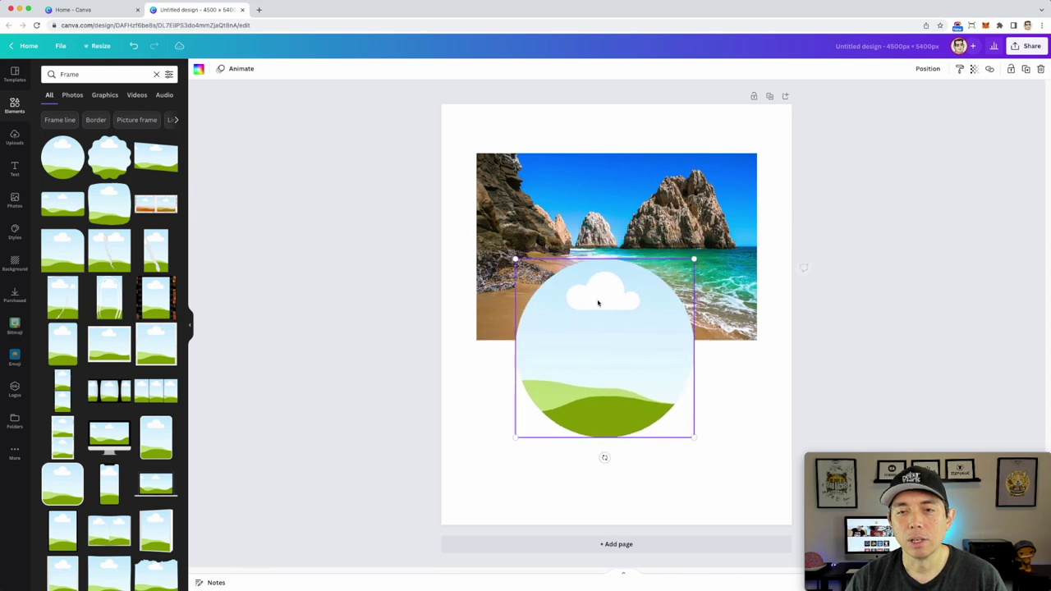
left_click(620, 199)
left_click_drag(613, 195, 628, 306)
left_click_drag(693, 435, 747, 413)
left_click_drag(667, 284, 668, 282)
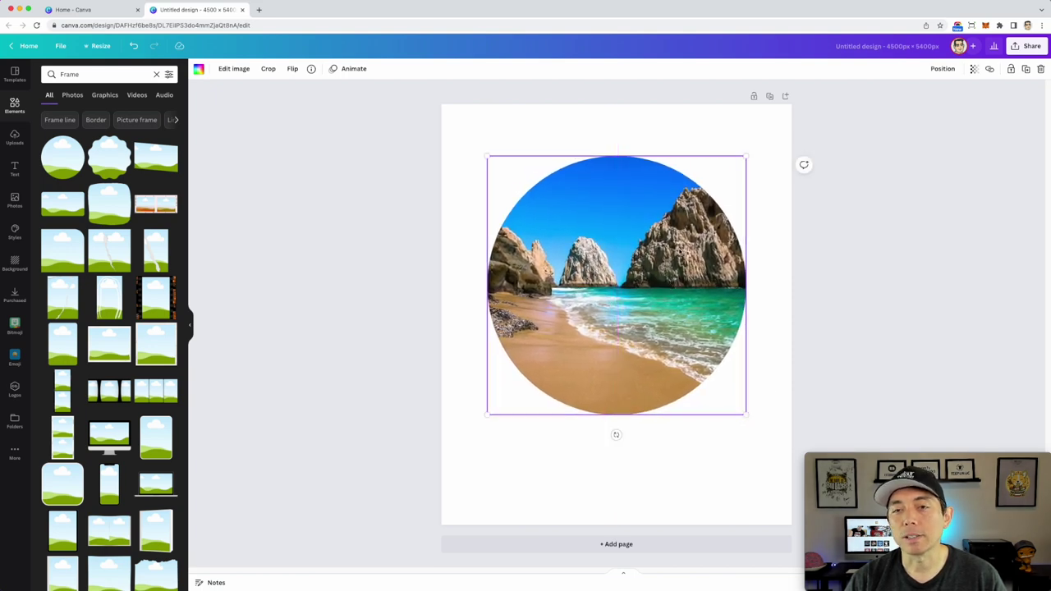
double_click(680, 248)
left_click_drag(789, 272, 739, 318)
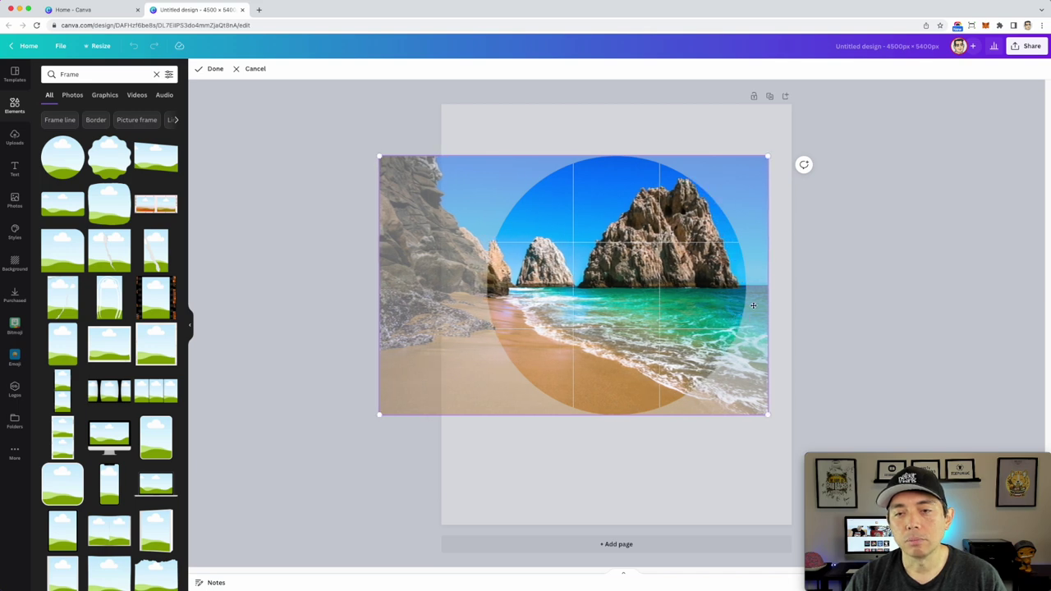
left_click(705, 119)
left_click_drag(681, 259, 692, 258)
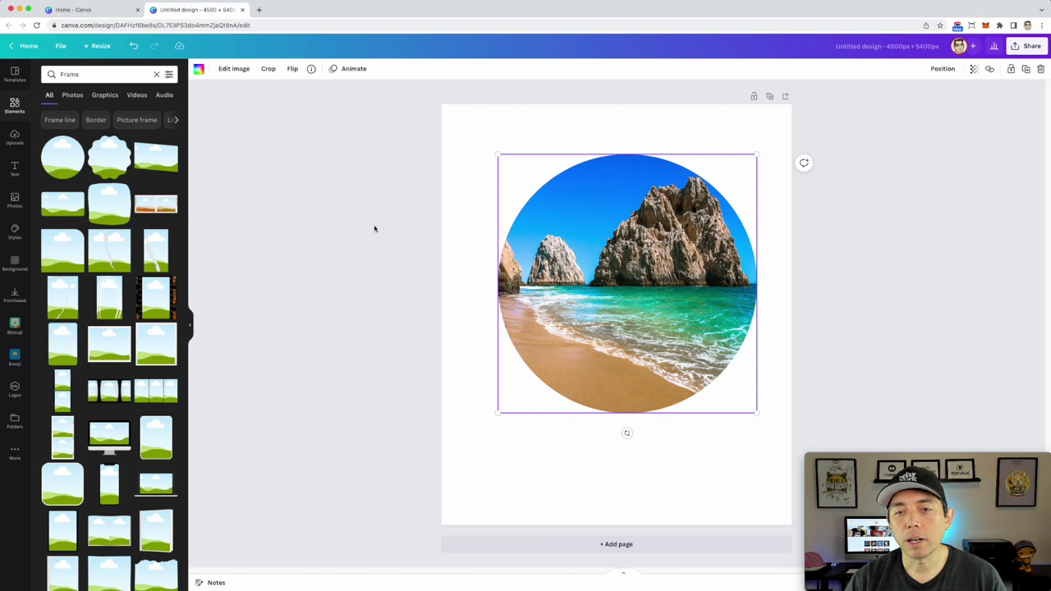
Flip the photo horizontally and back to its original orientation, then reselect it
left_click(291, 70)
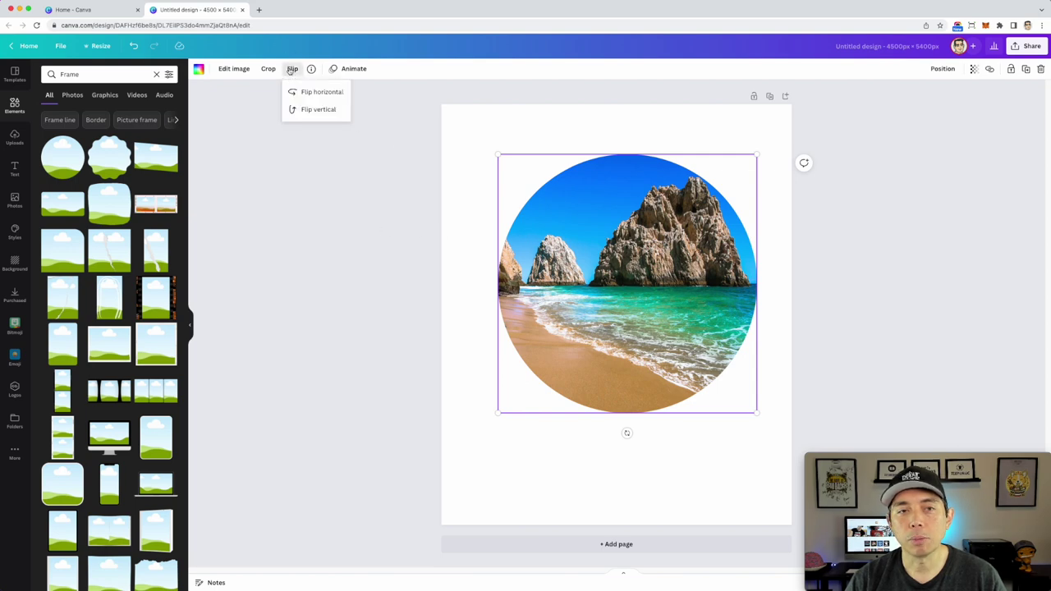
left_click(295, 93)
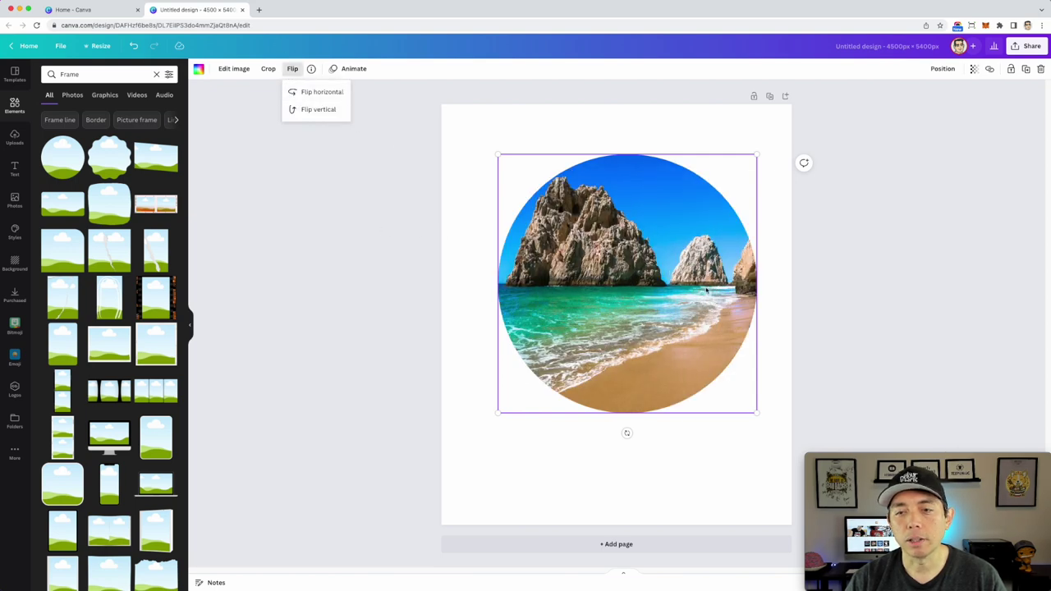
left_click(319, 96)
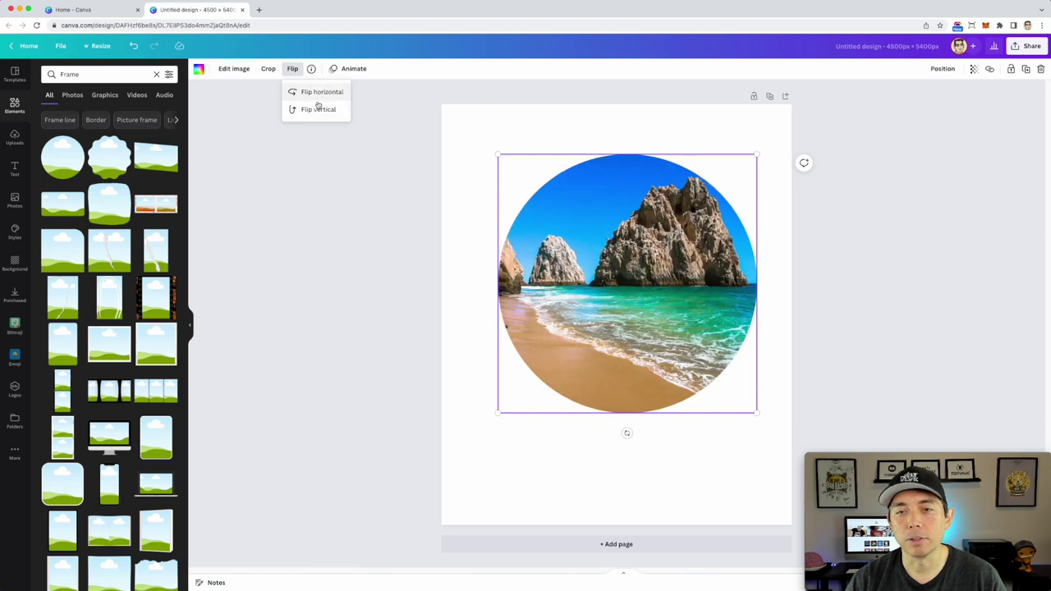
left_click(693, 137)
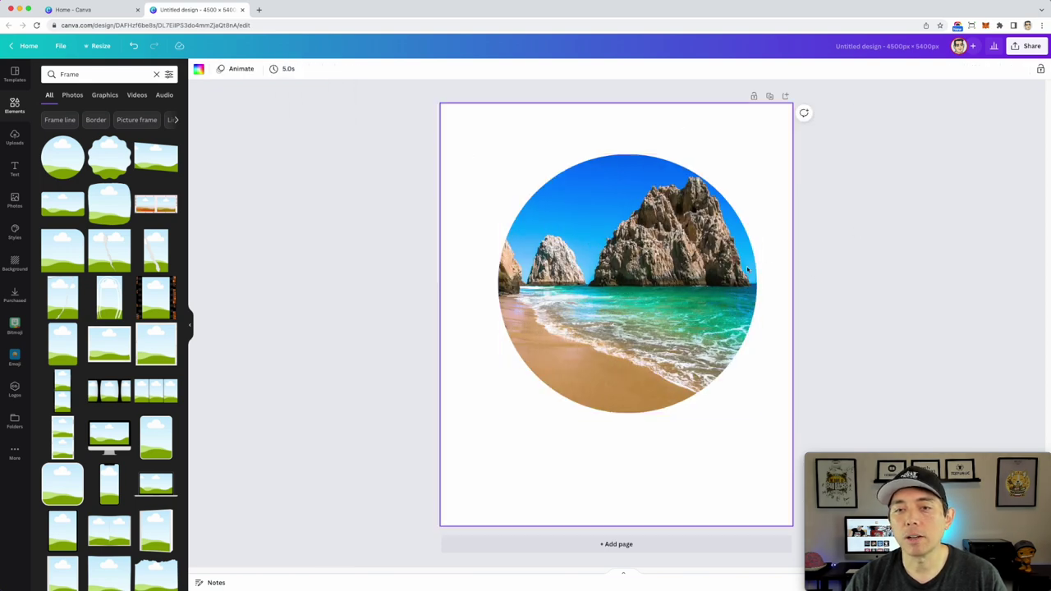
left_click(624, 247)
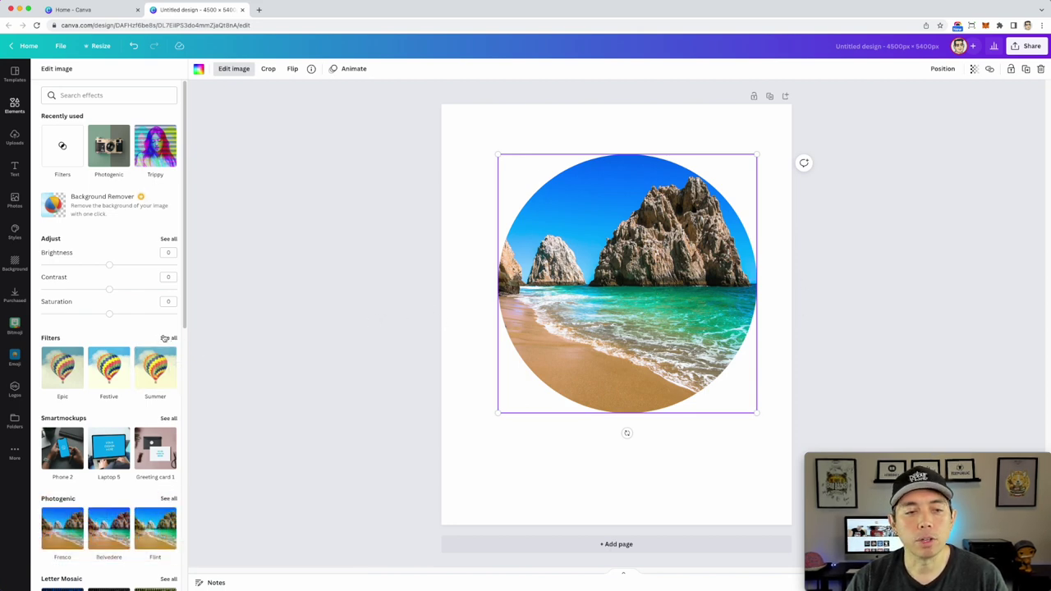
Preview The blues, Nordic and Retro filters on the circular photo
left_click(166, 338)
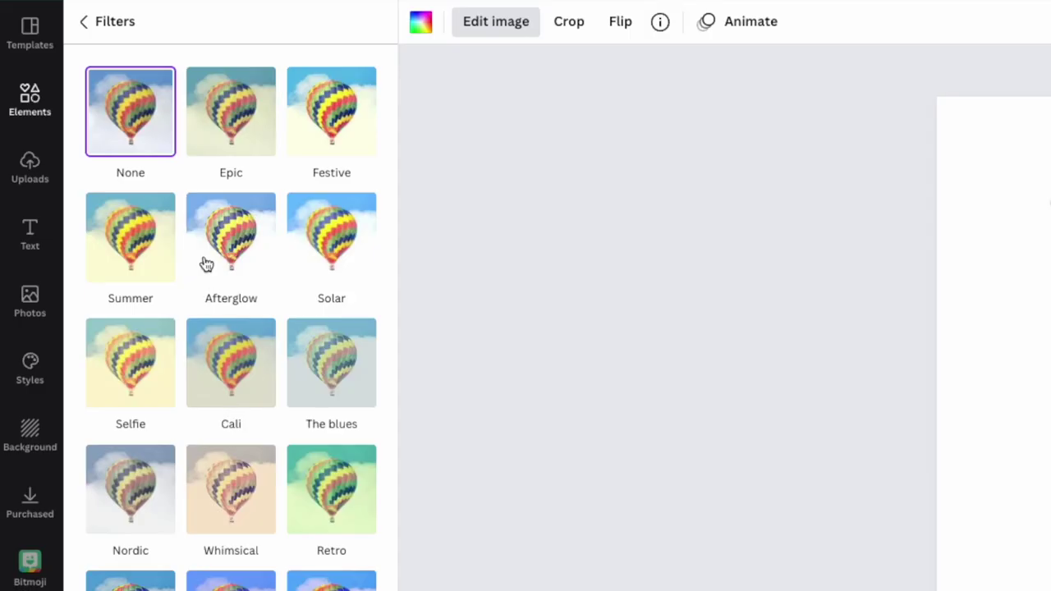
left_click(334, 387)
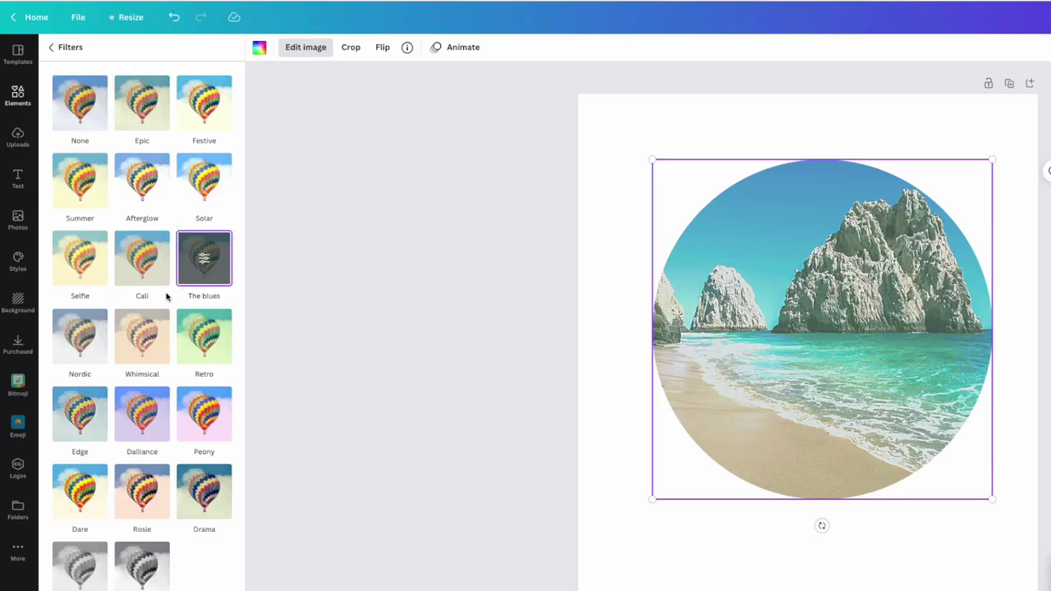
left_click(69, 336)
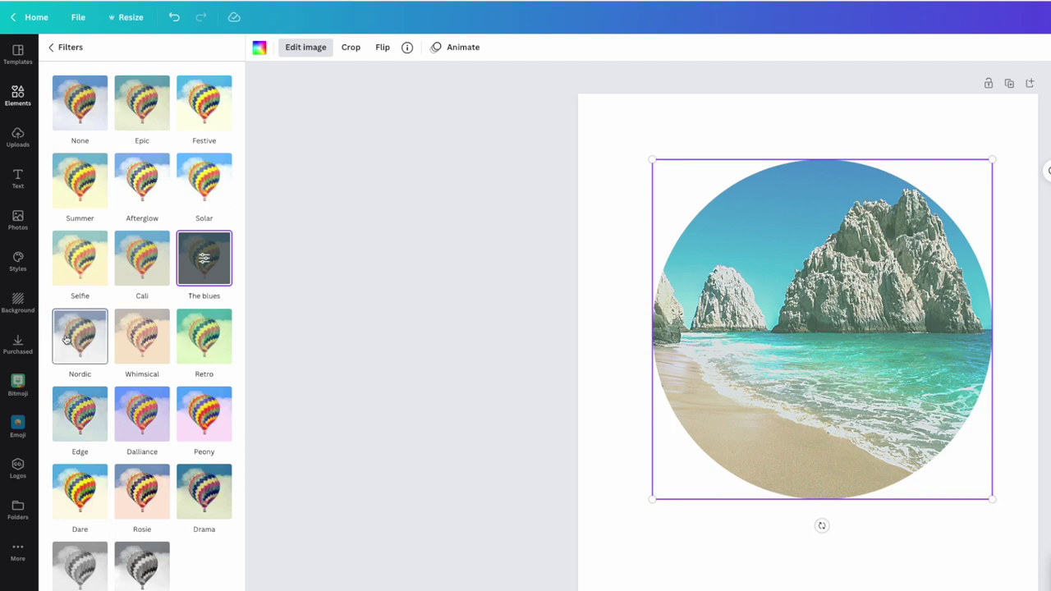
left_click(206, 357)
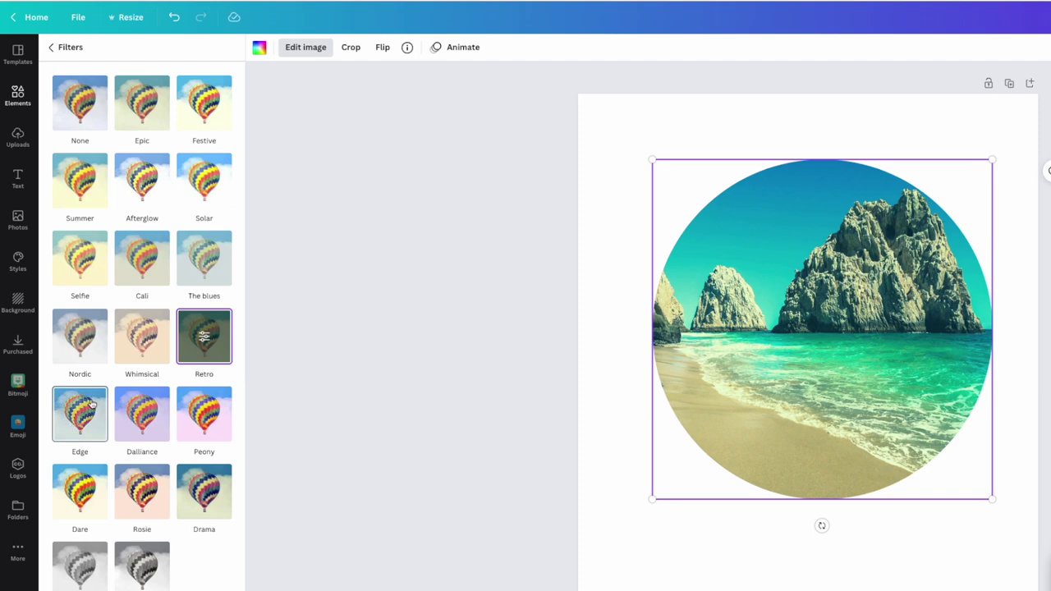
left_click(64, 47)
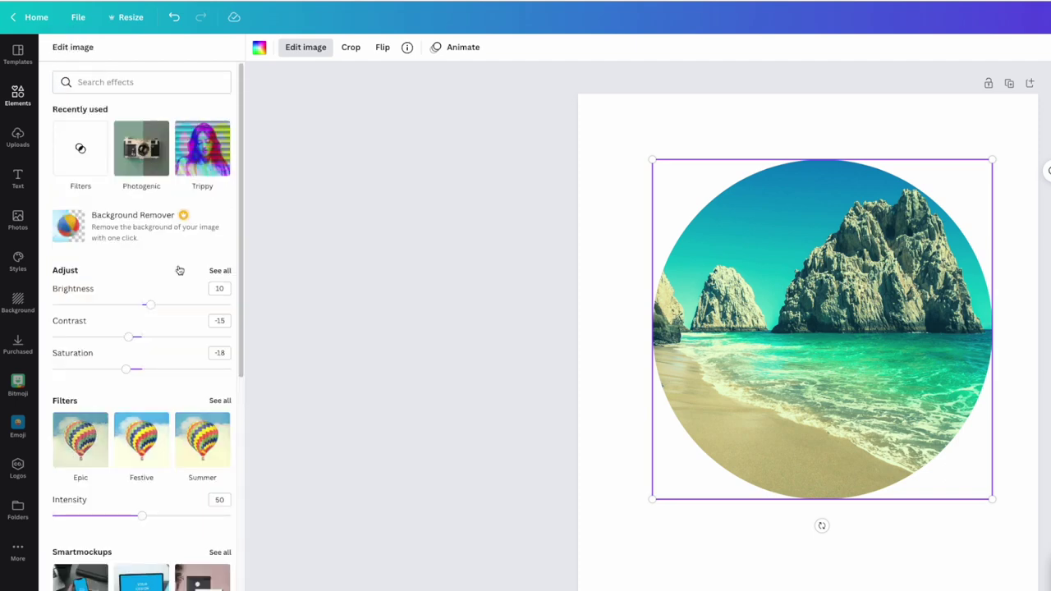
scroll(164, 394, "down", 3)
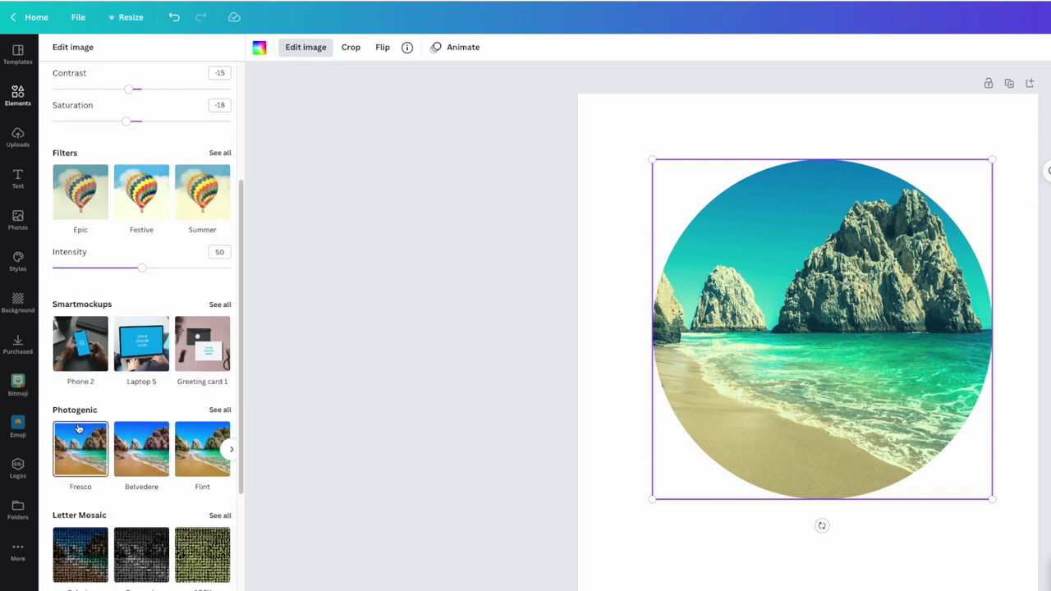
scroll(144, 493, "down", 3)
scroll(108, 548, "down", 2)
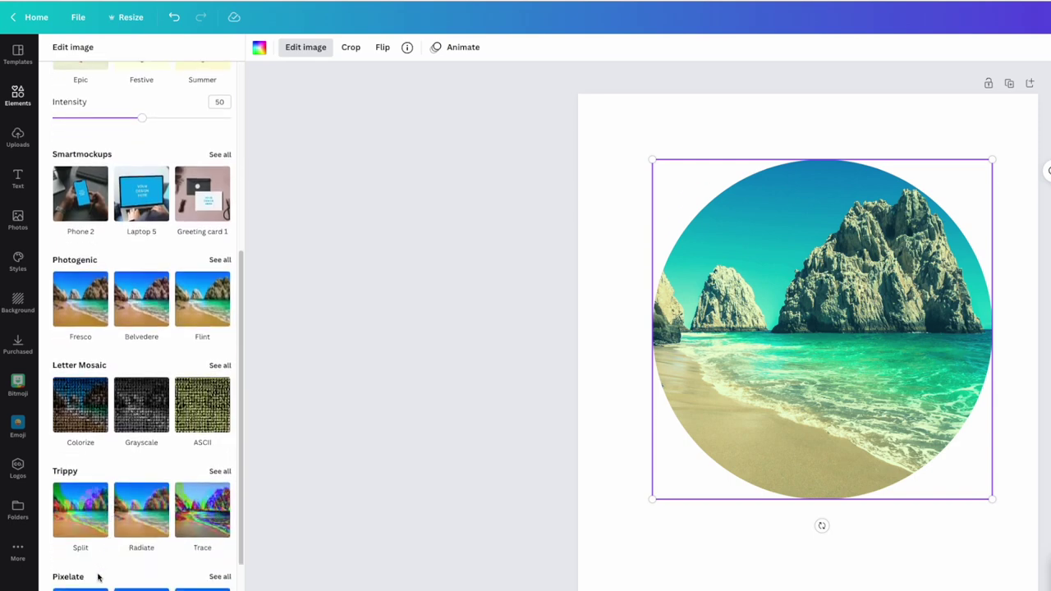
scroll(159, 533, "up", 3)
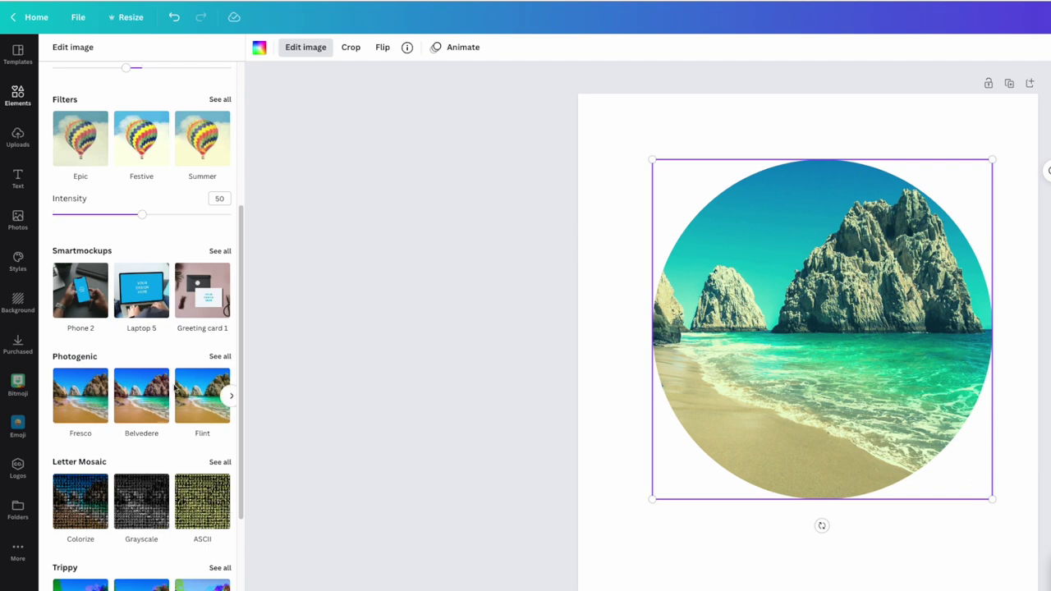
Compare Photogenic filters Vinto, Fade, Nostalg, Dream and Retro, settling on Antiq
left_click(216, 358)
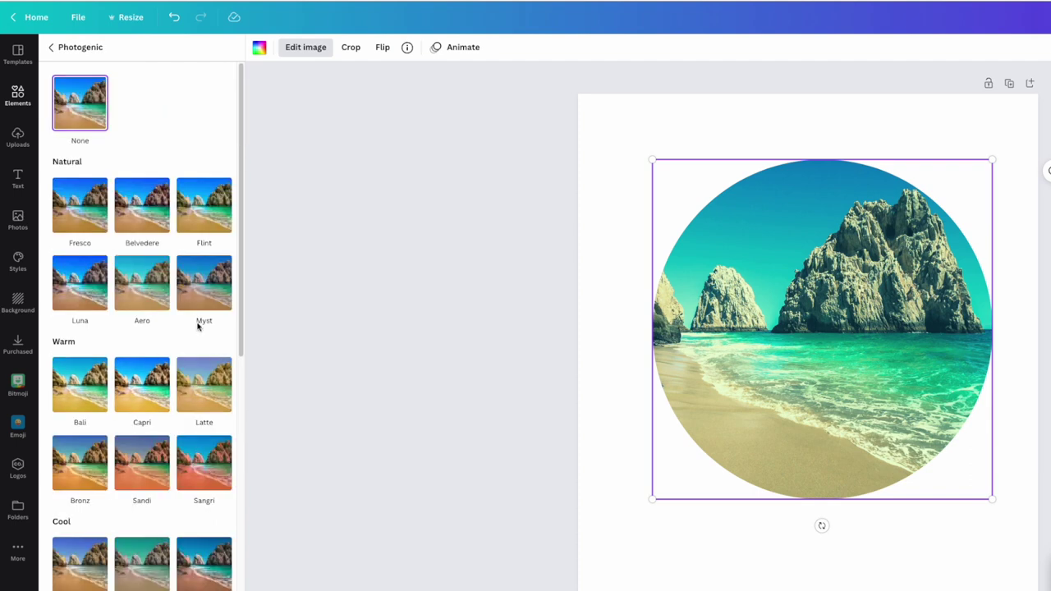
scroll(156, 345, "down", 2)
scroll(156, 349, "down", 6)
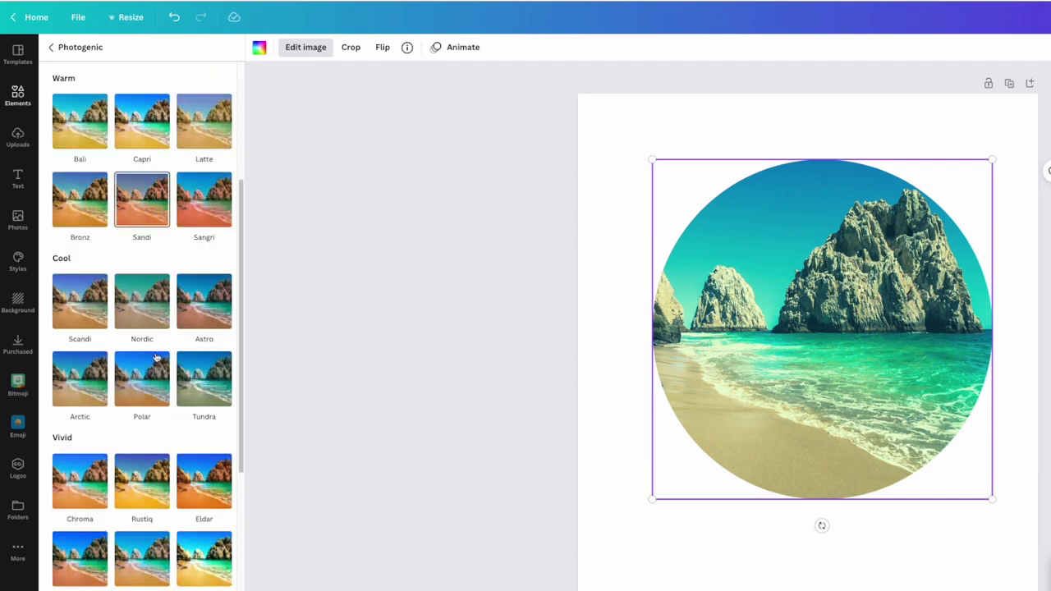
scroll(156, 358, "down", 1)
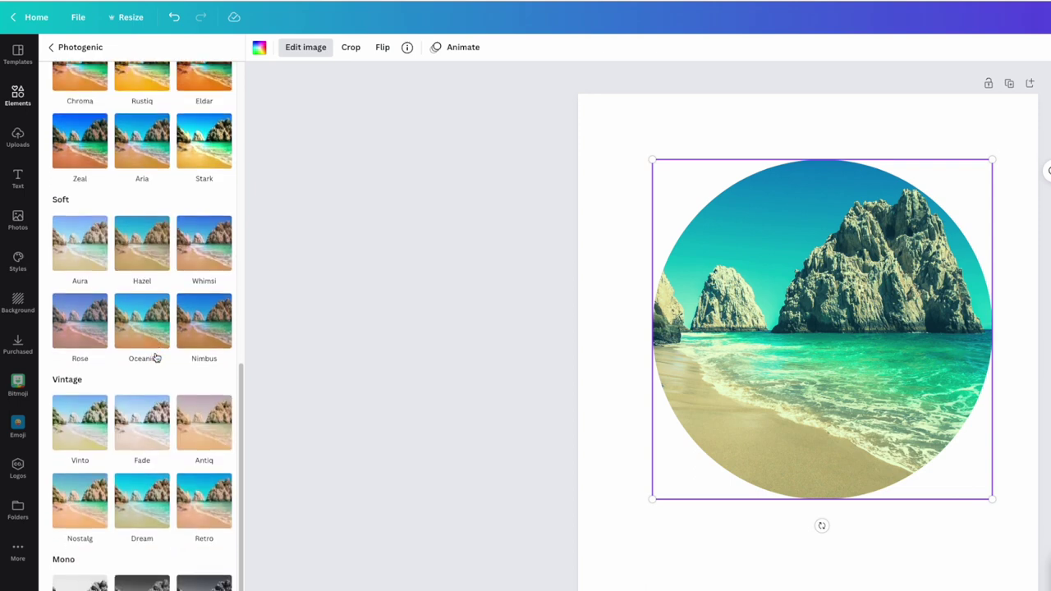
left_click(81, 438)
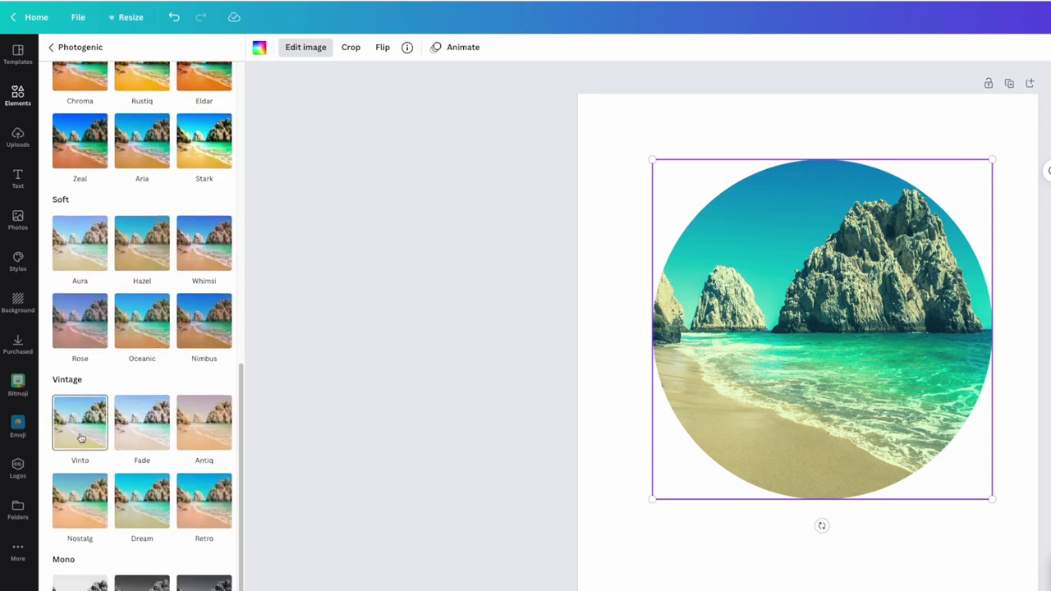
left_click(125, 433)
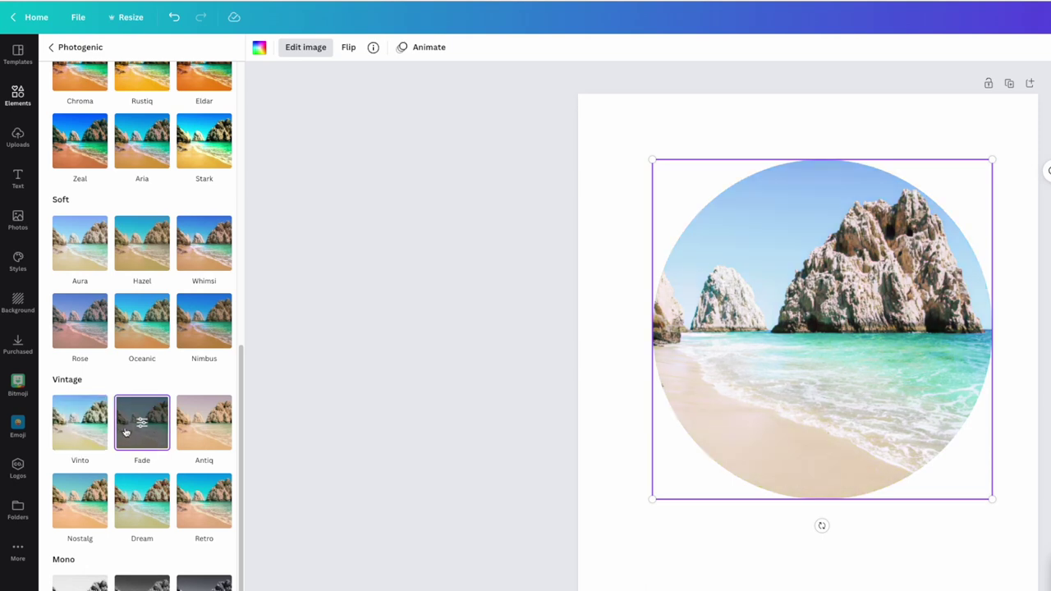
left_click(210, 429)
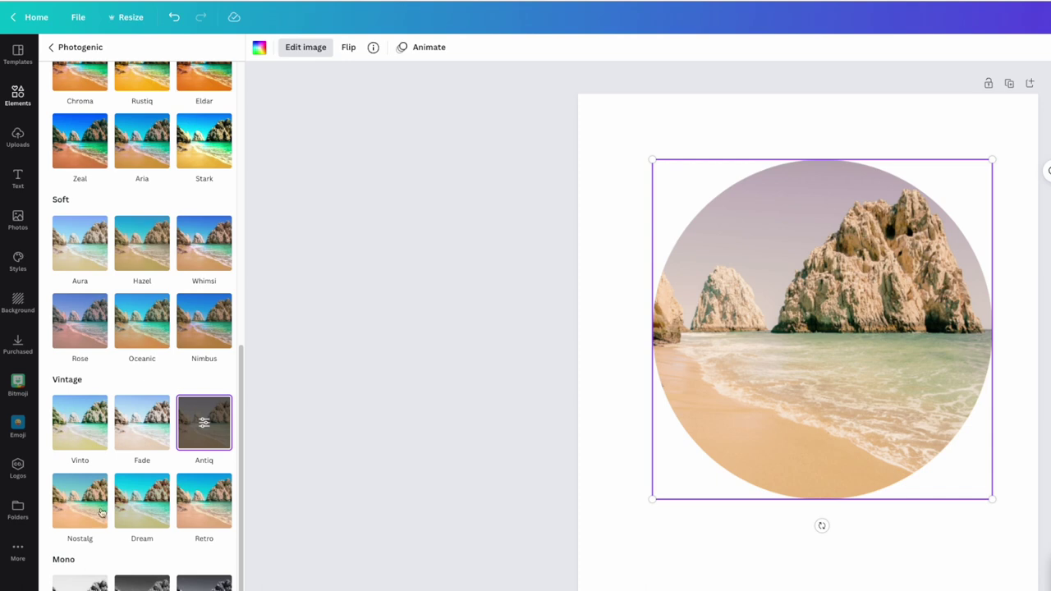
left_click(97, 511)
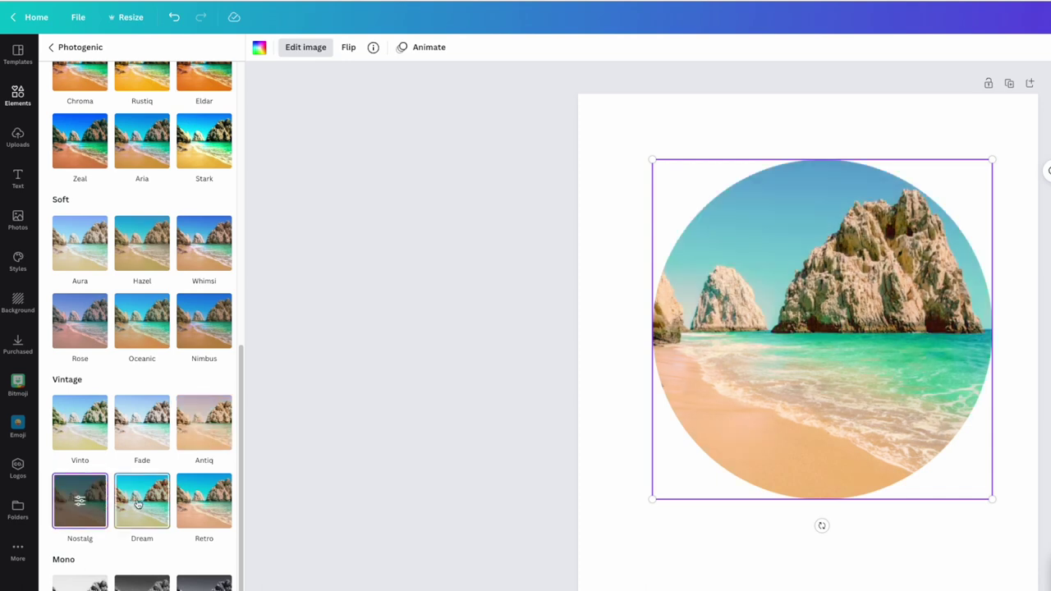
left_click(141, 503)
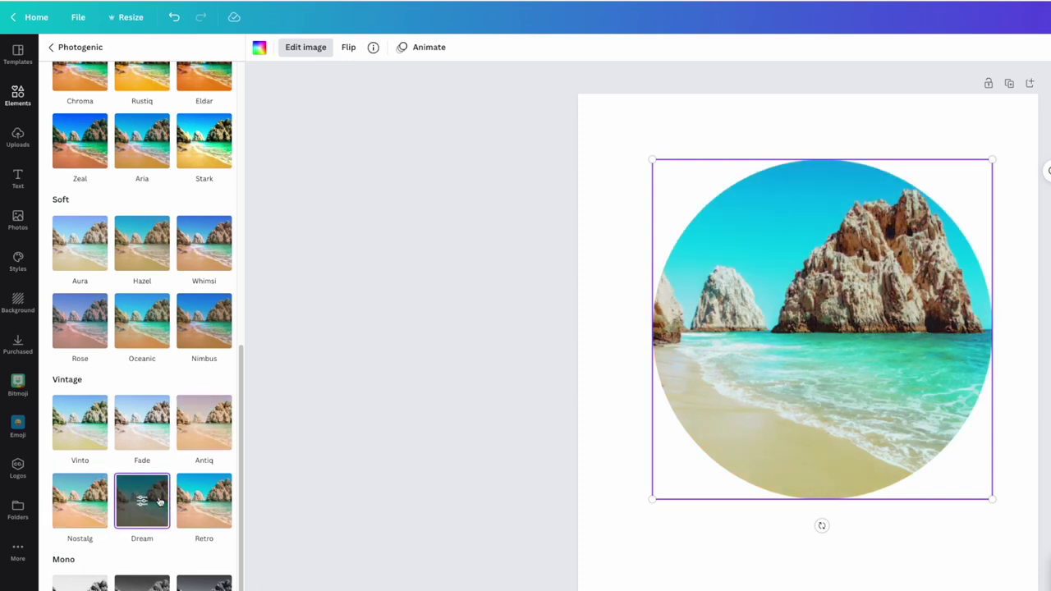
left_click(196, 495)
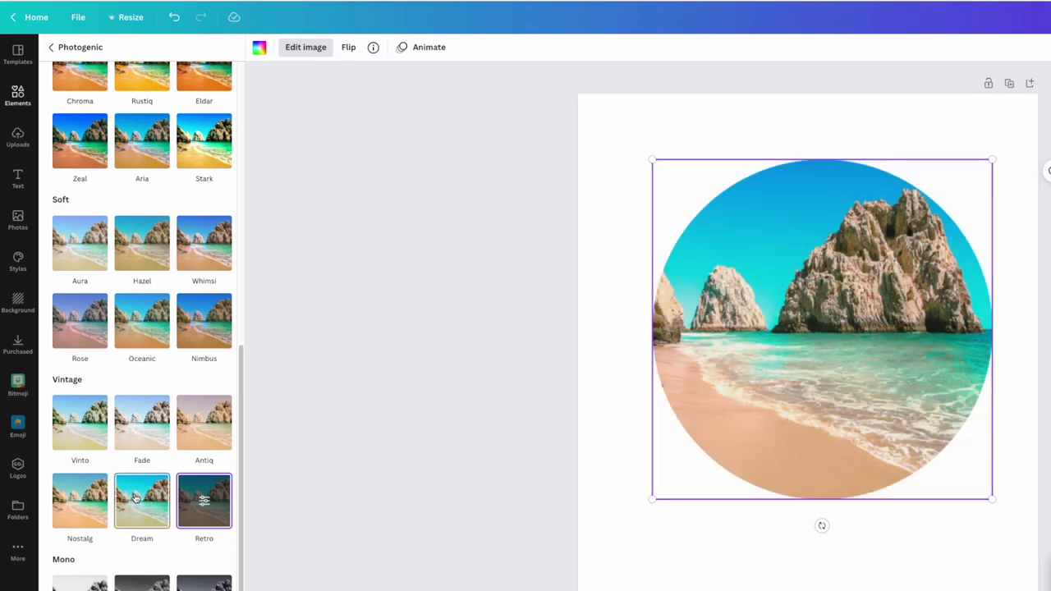
left_click(191, 427)
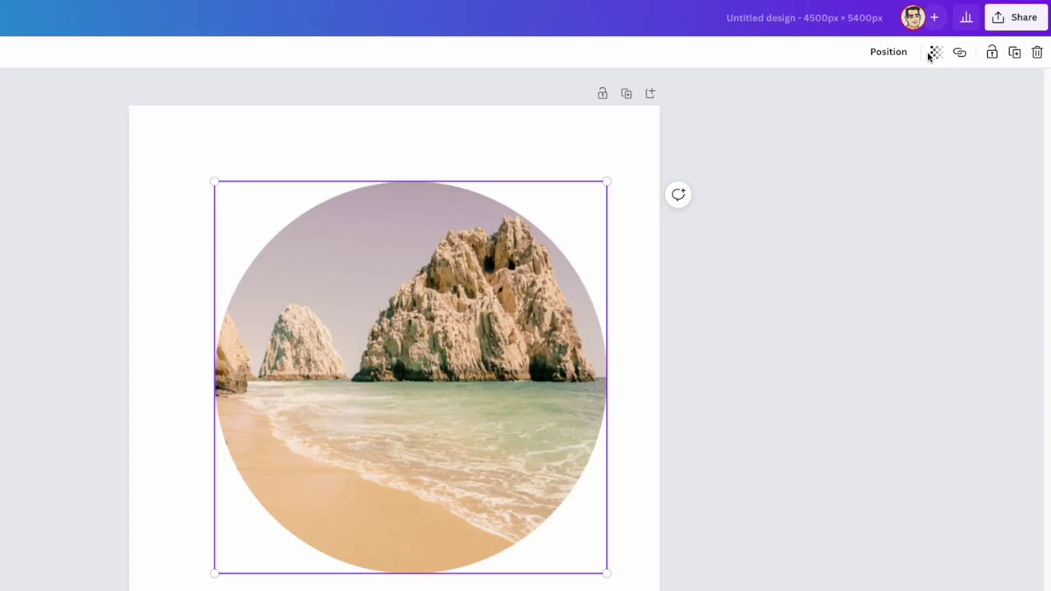
Lower the beach photo's transparency to about 90 and nudge it slightly down-left
left_click(934, 54)
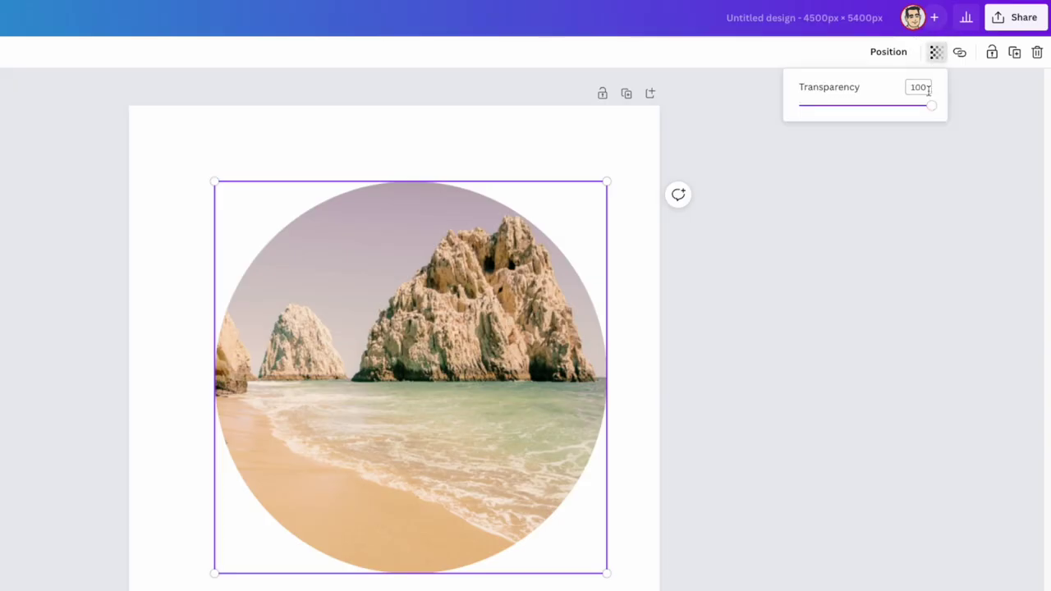
left_click_drag(931, 109, 915, 110)
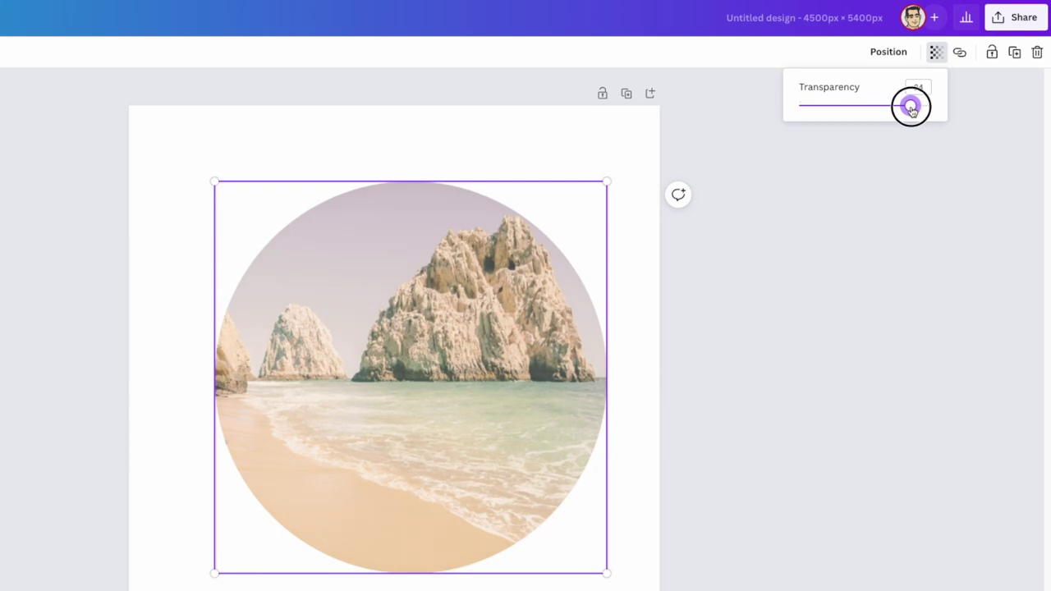
left_click(703, 272)
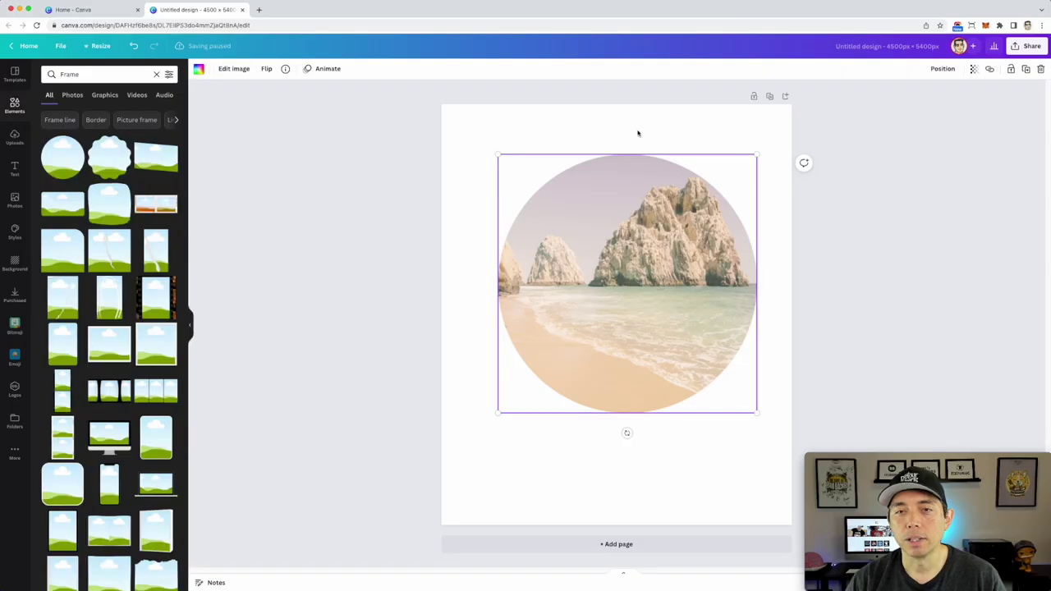
left_click_drag(653, 176, 645, 182)
left_click(425, 129)
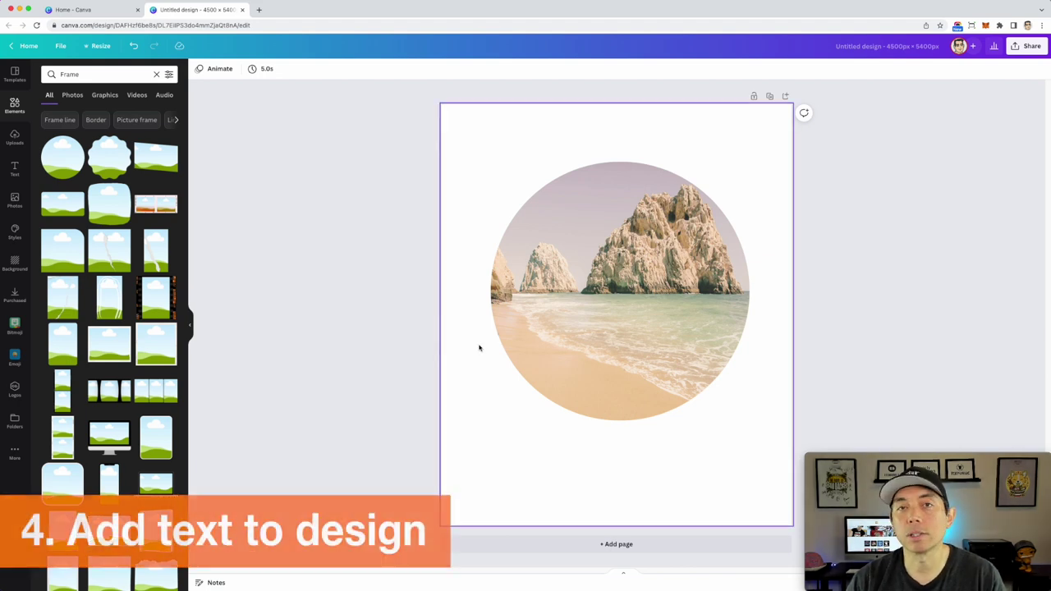
Add a paragraph text box over the photo with the T shortcut and clear its placeholder text
key("t")
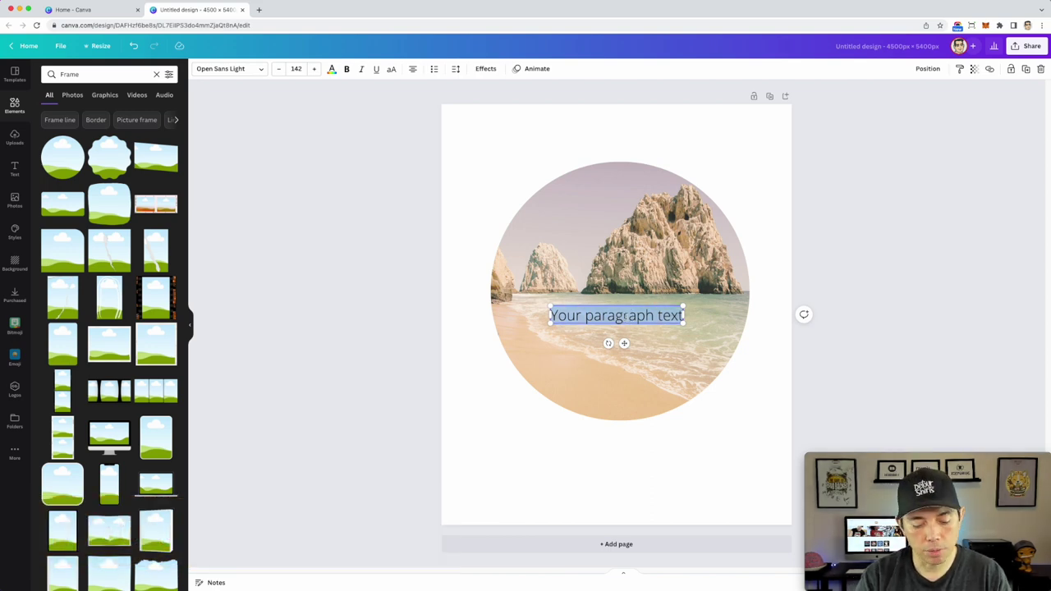
key("BackSpace")
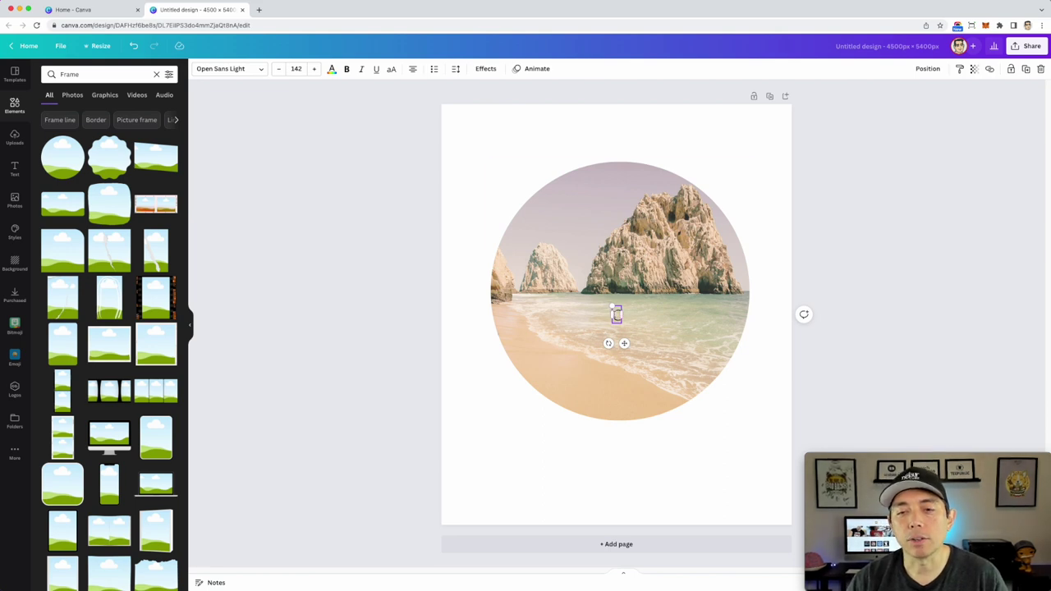
Search fonts for 'RET', apply Bright Retro, and enlarge the letter e to size 875
left_click(253, 73)
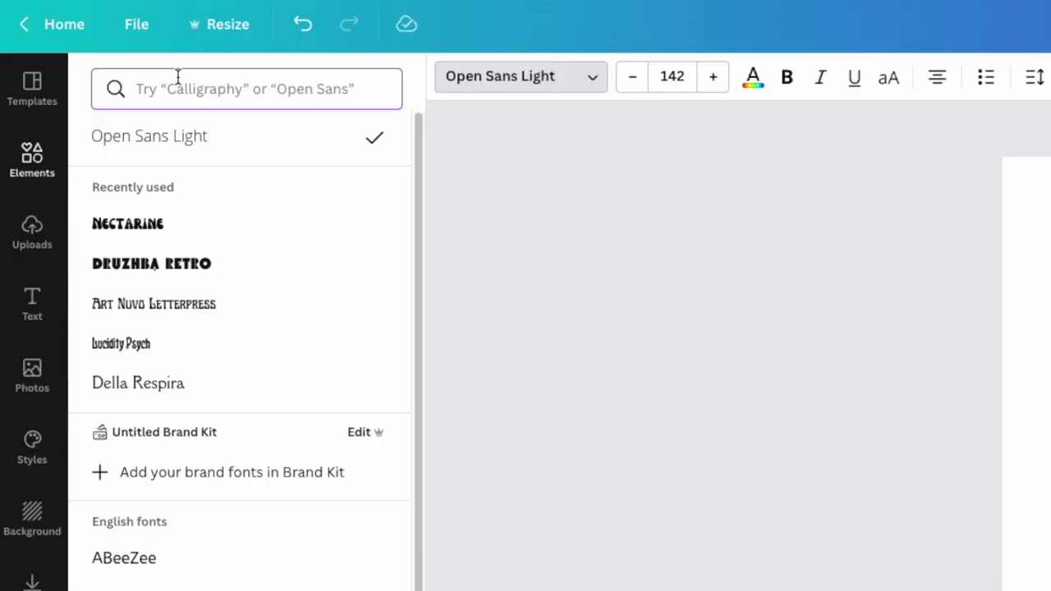
type("RETRO")
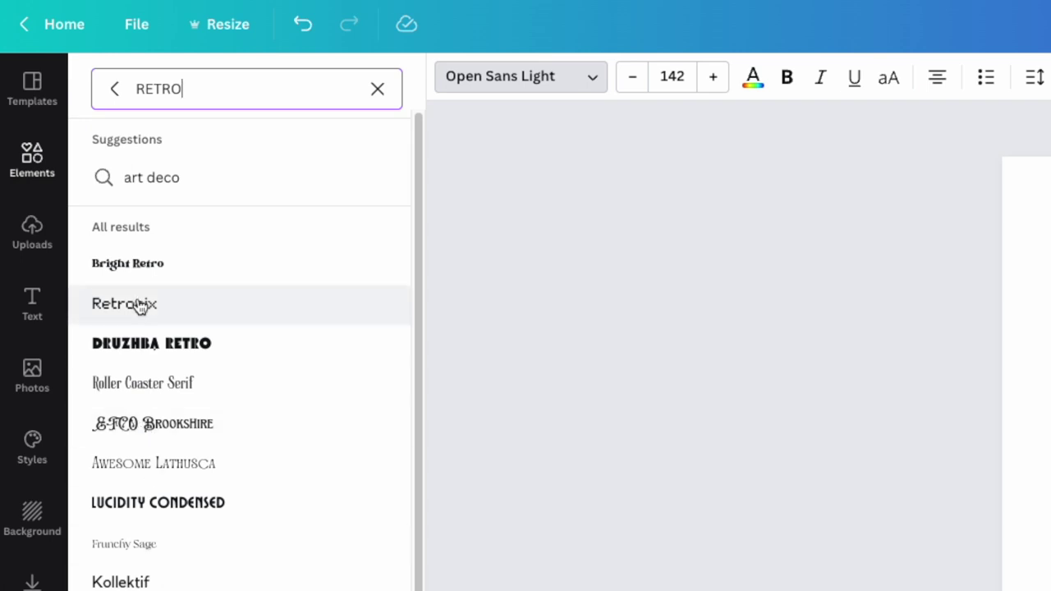
left_click(133, 261)
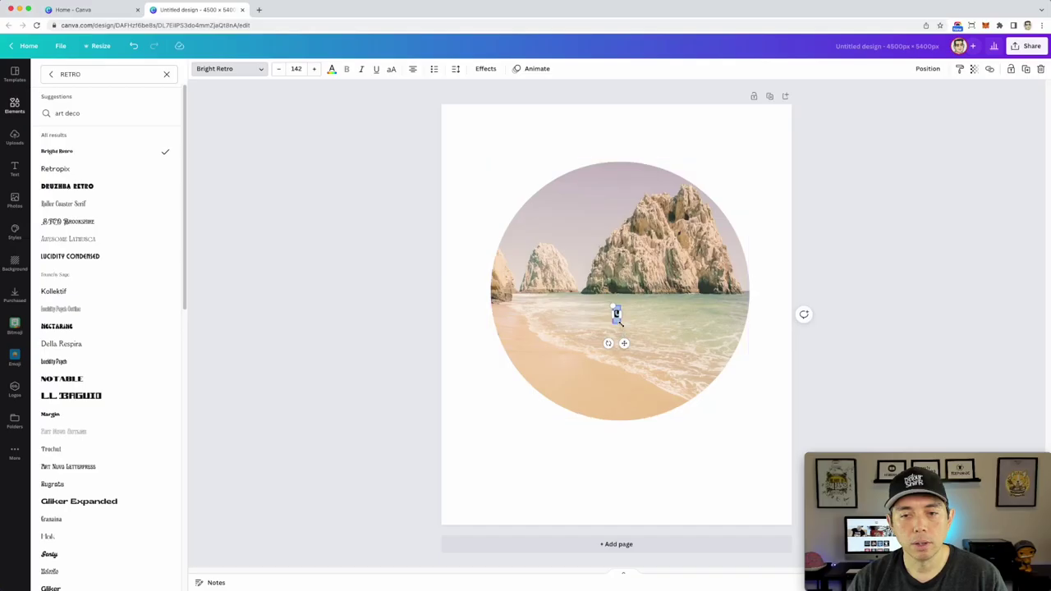
left_click_drag(632, 333, 676, 406)
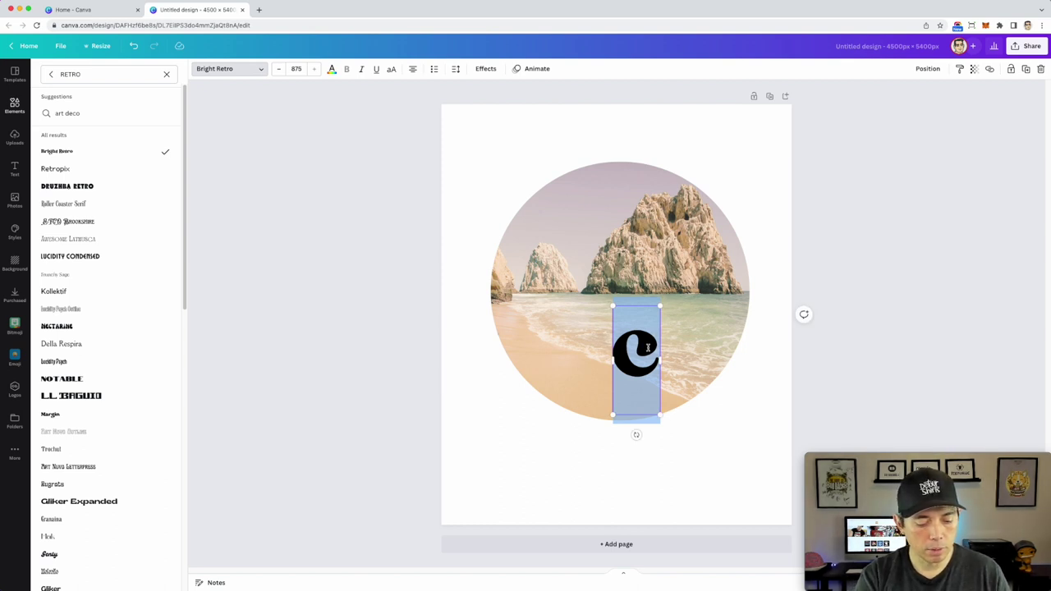
Delete the stray extra e and move the letter e to the circle's left edge
key("Escape")
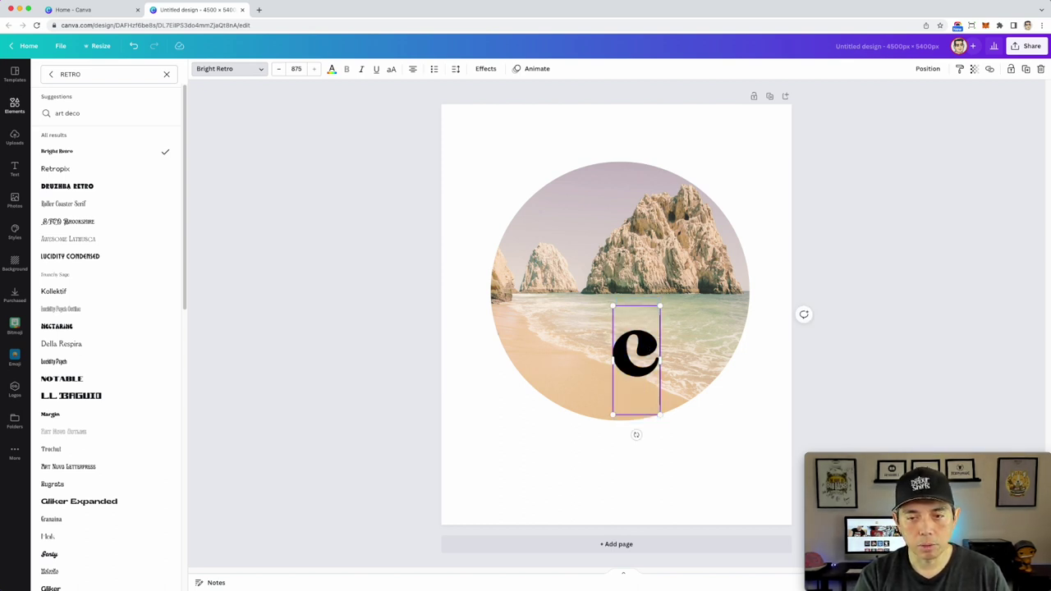
type("e")
left_click_drag(637, 353, 688, 351)
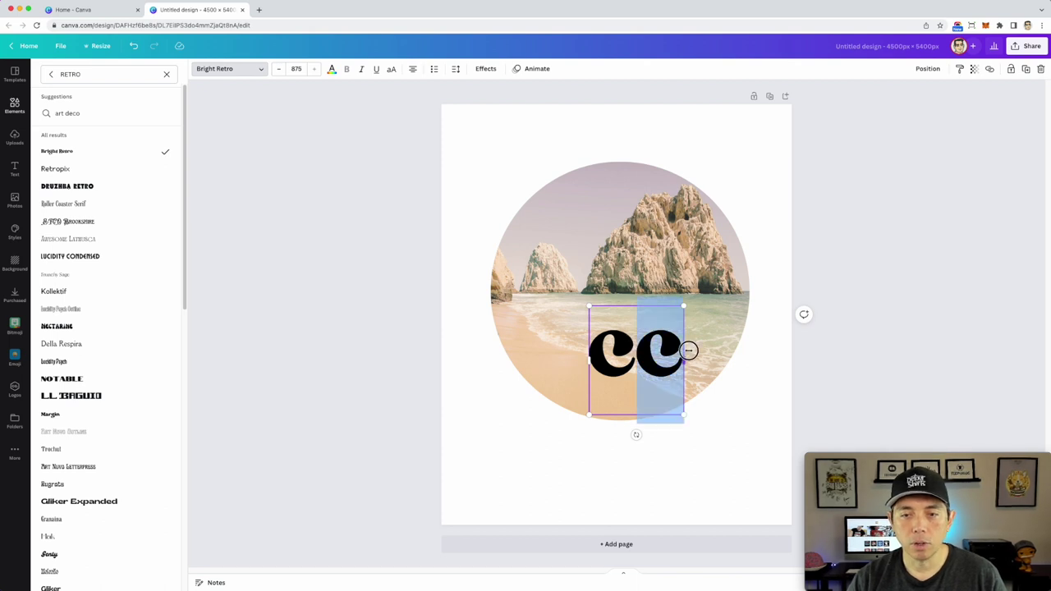
key("BackSpace")
key("Escape")
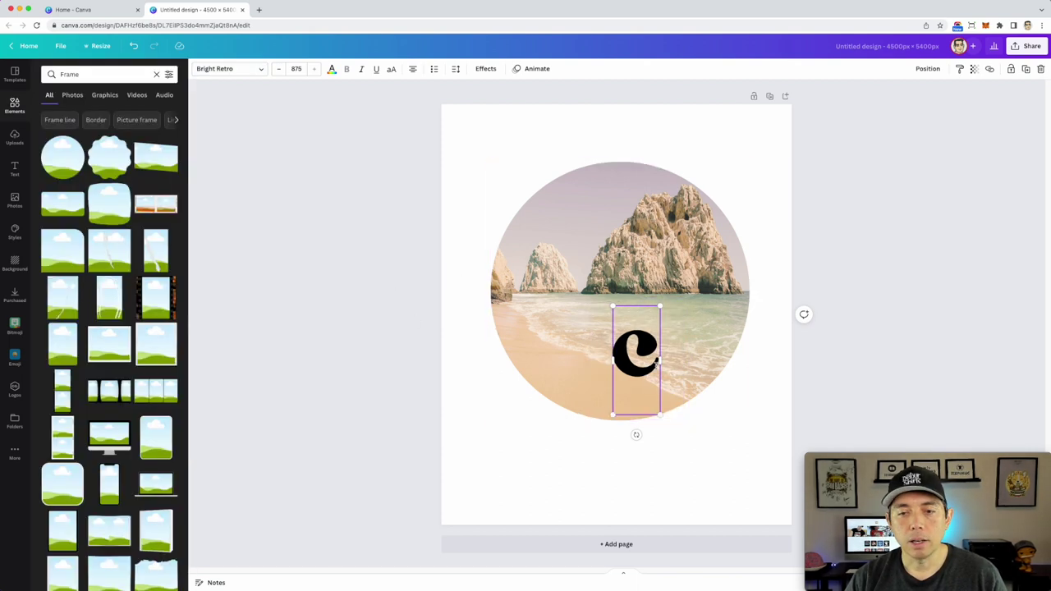
left_click(439, 246)
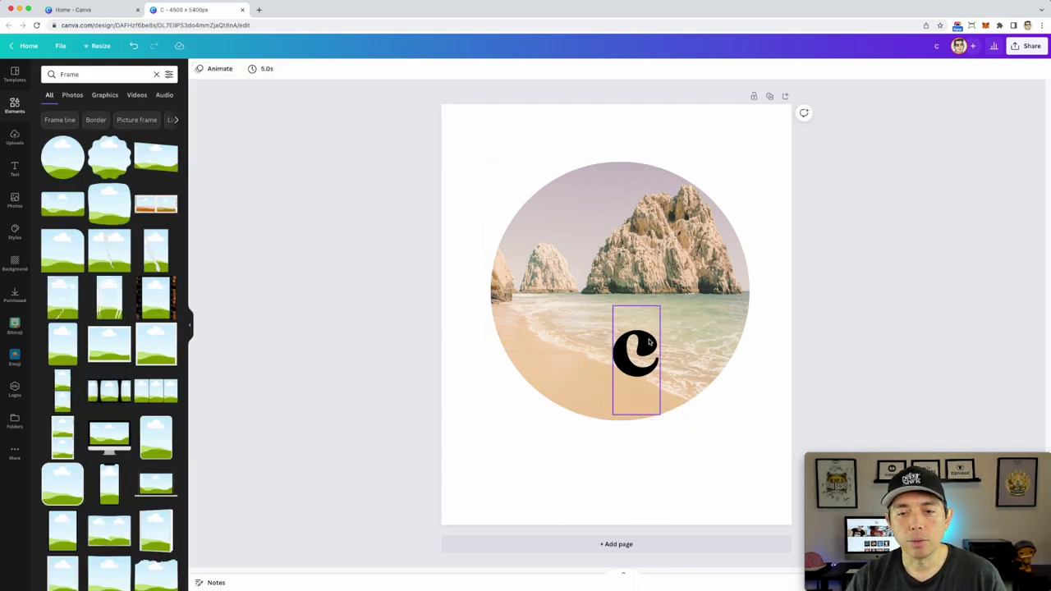
left_click_drag(647, 339, 683, 382)
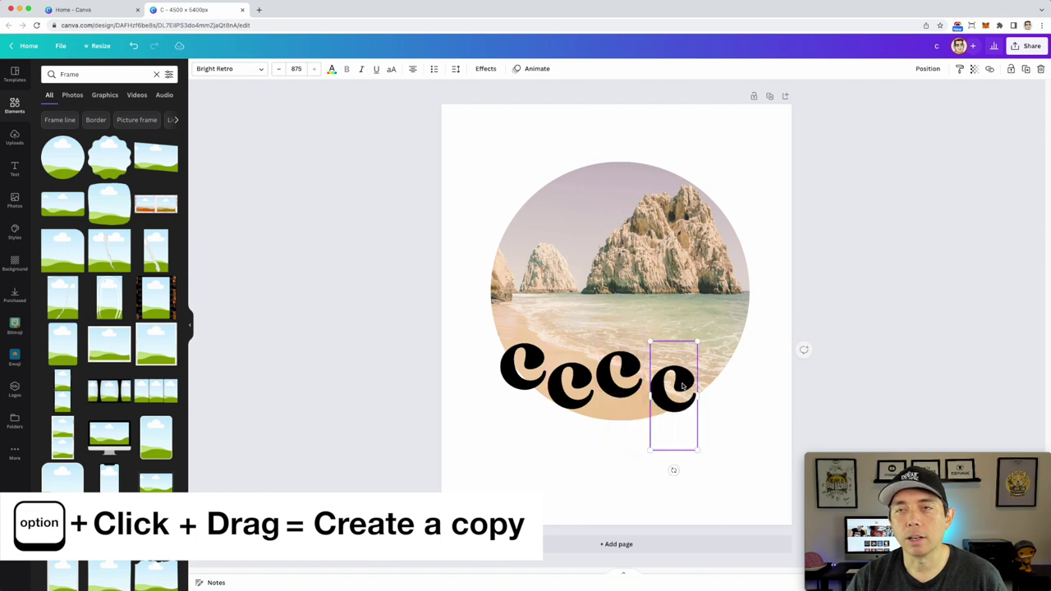
Retype the three copied letters as A, B and O, then nudge the C down-right
left_click(567, 394)
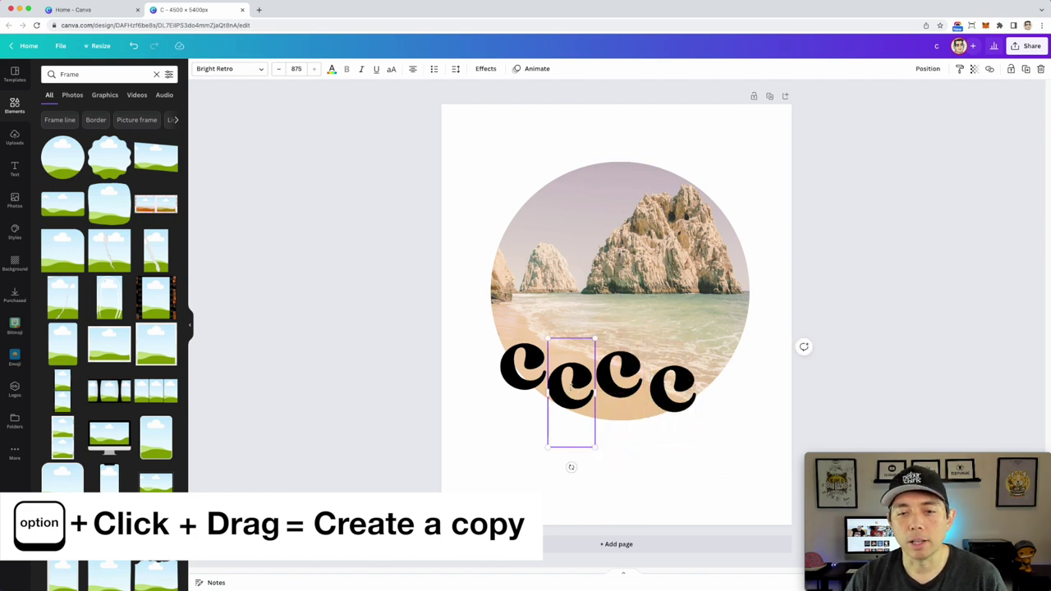
double_click(571, 385)
type("A")
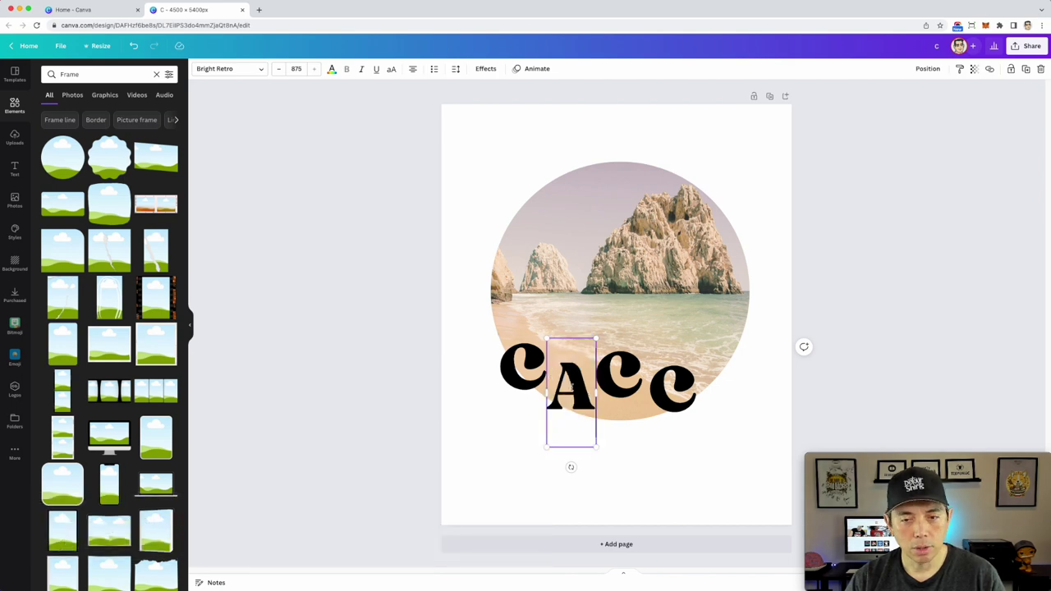
left_click(620, 373)
double_click(617, 369)
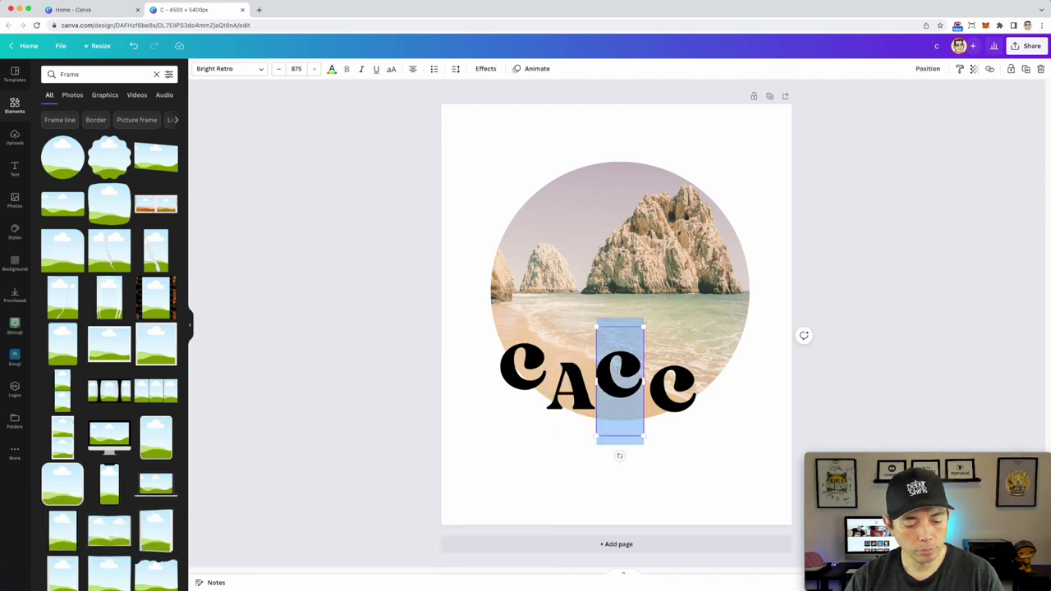
type("B")
left_click(669, 384)
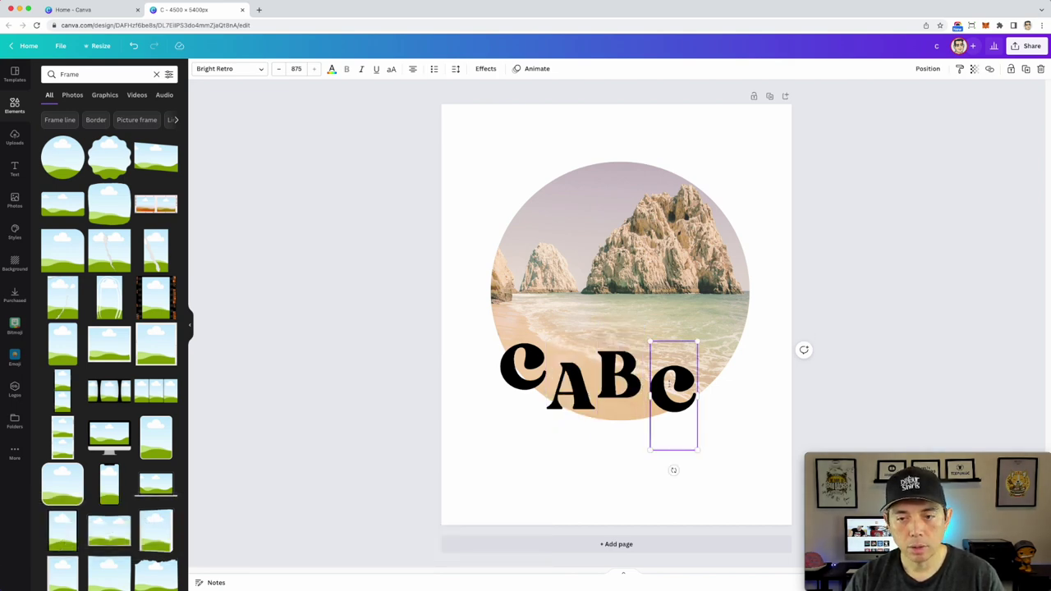
double_click(670, 385)
type("O")
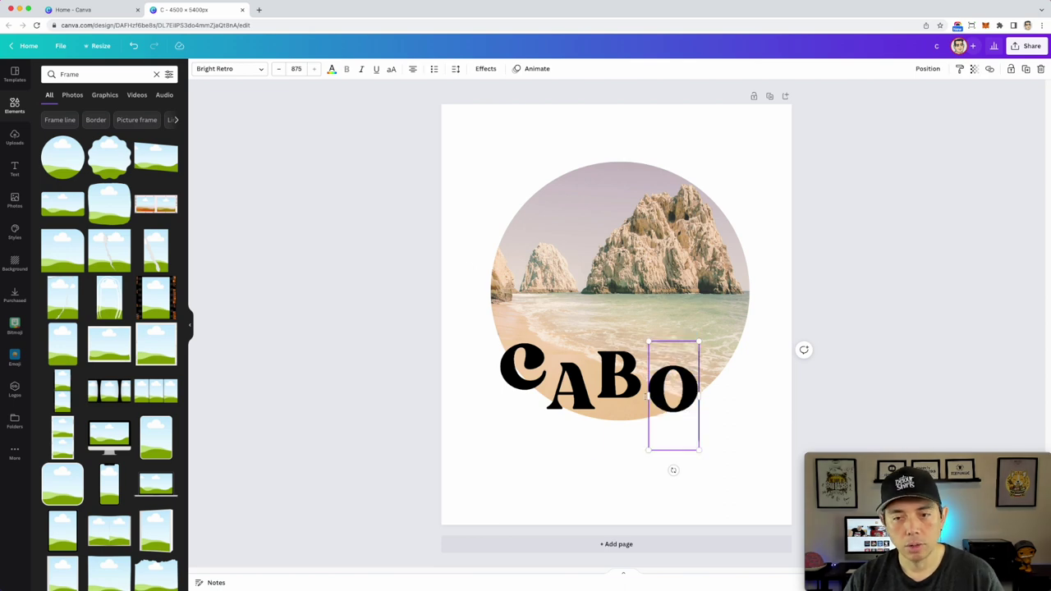
left_click(359, 247)
left_click_drag(526, 380, 666, 415)
left_click(578, 409)
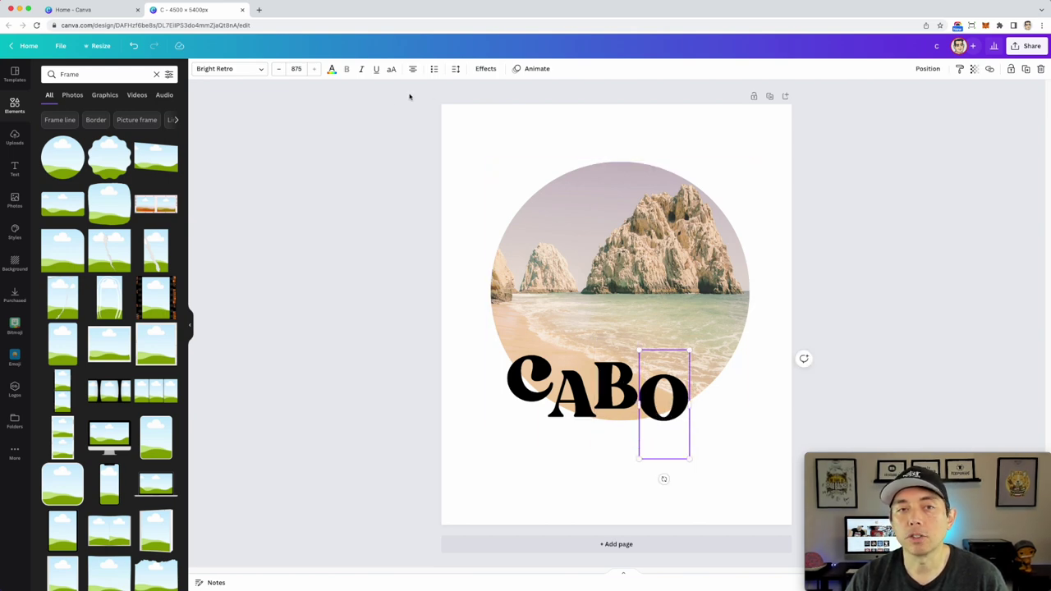
Colour the O, B, A and C letters brown using the Photo Colors swatch
left_click(333, 70)
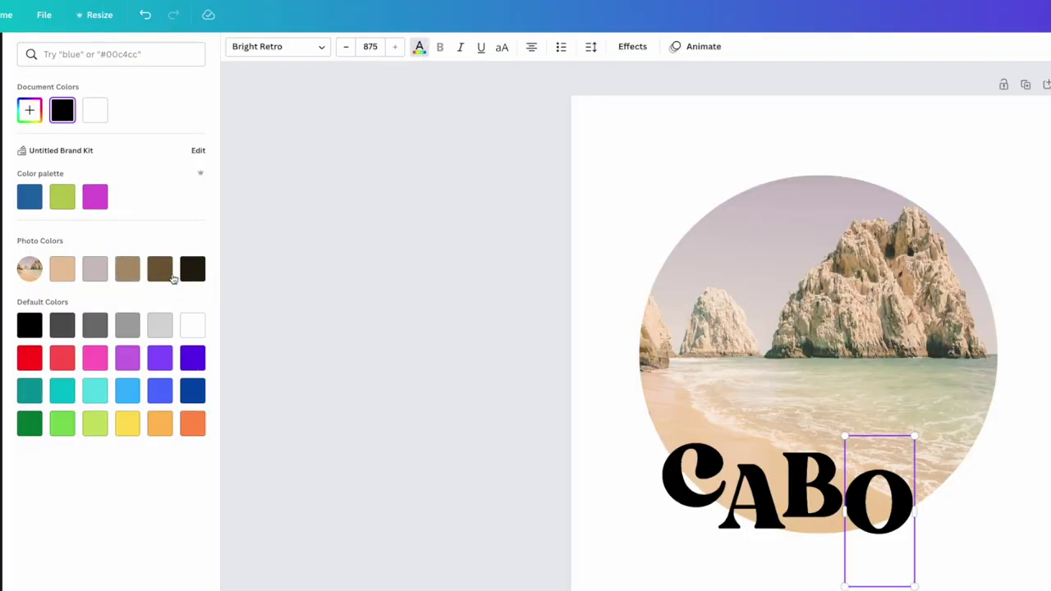
left_click(160, 276)
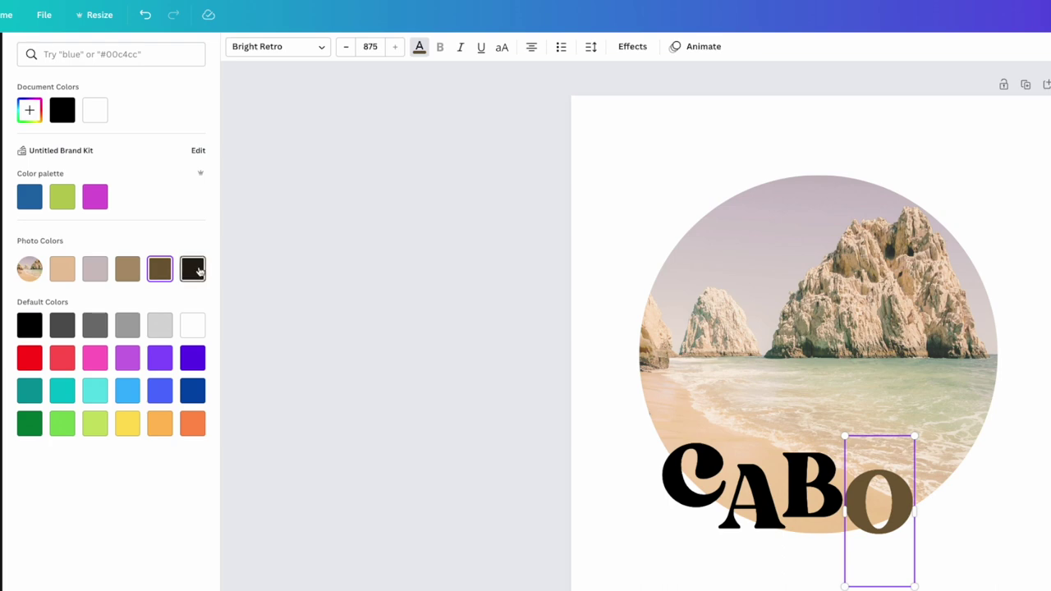
left_click(194, 271)
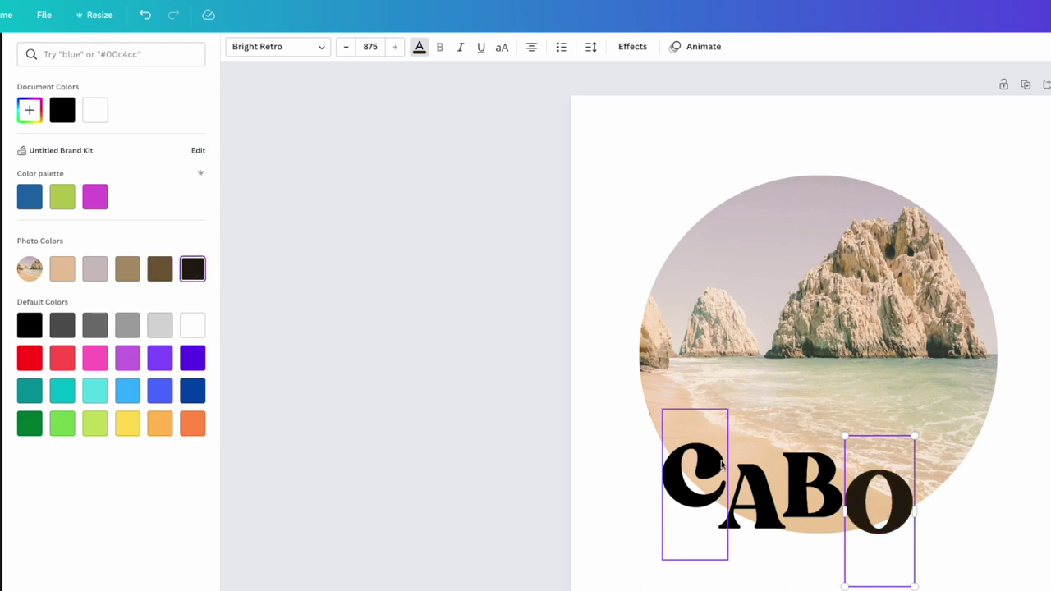
left_click(801, 480)
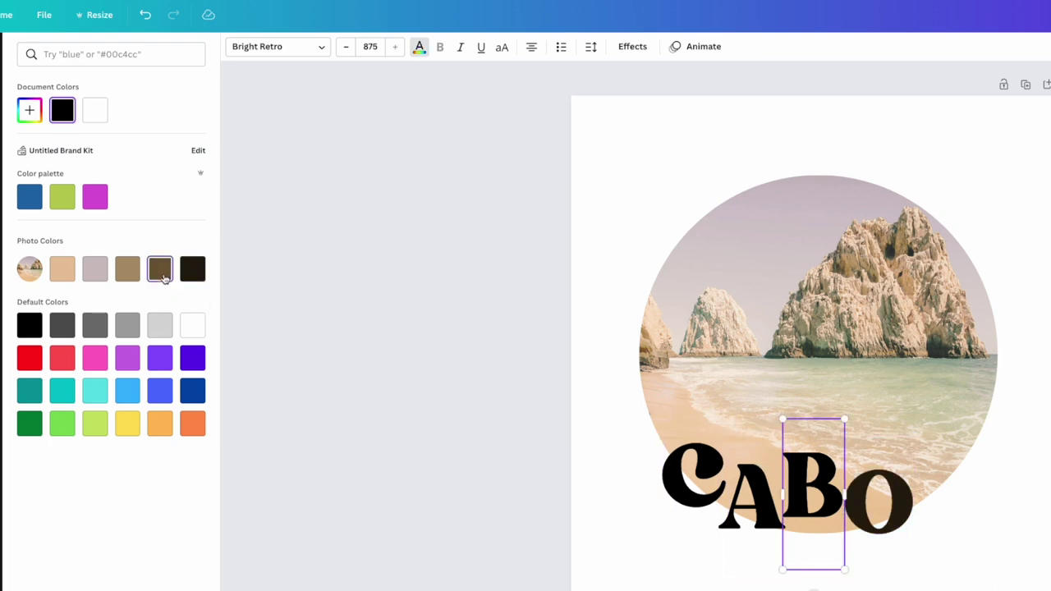
left_click(161, 276)
left_click(749, 506)
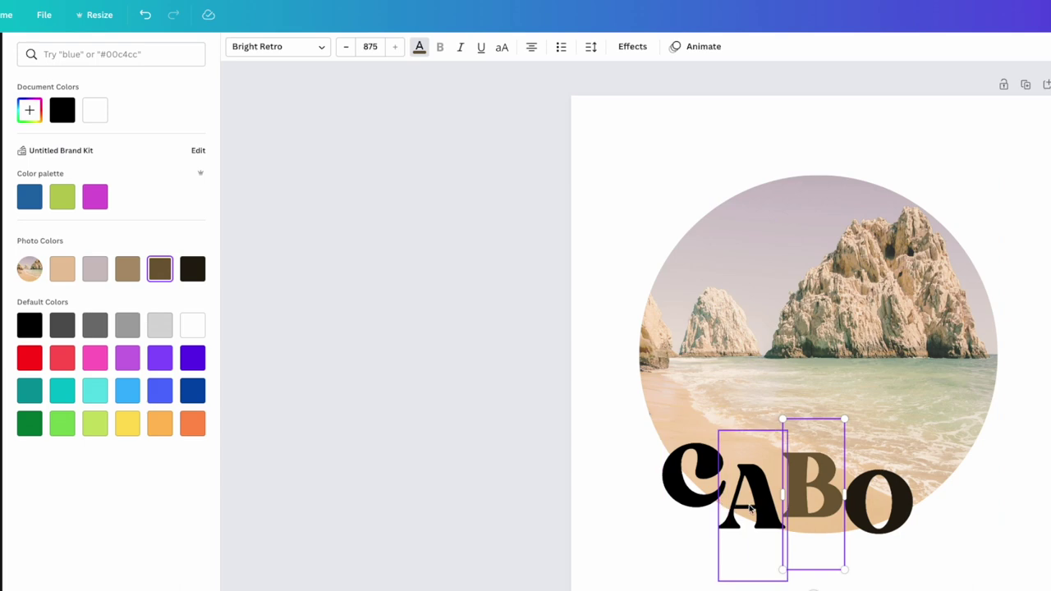
left_click(166, 269)
left_click(680, 475)
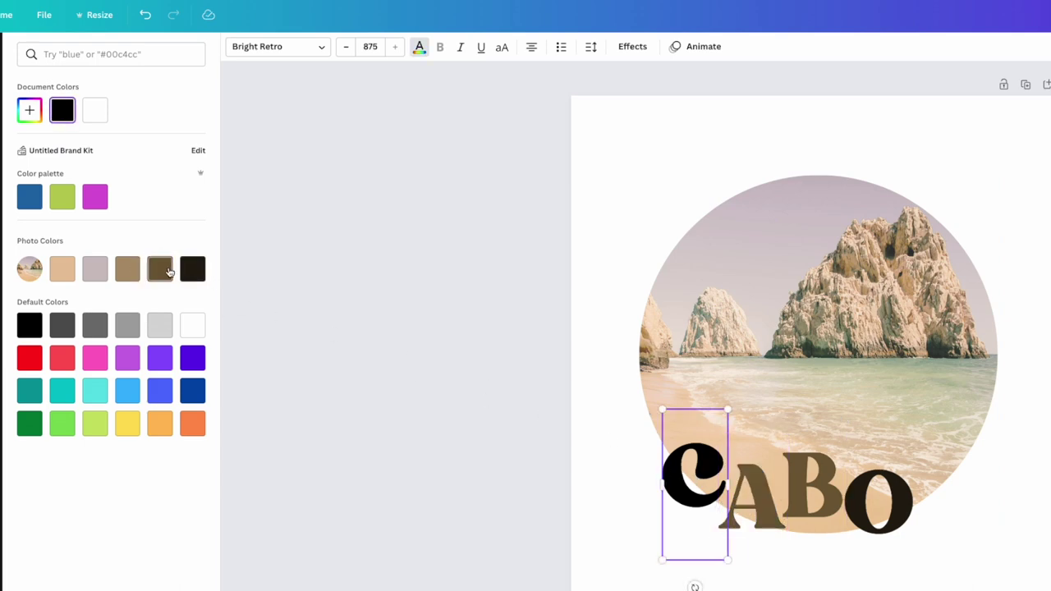
left_click(166, 271)
Compare mauve, tan, khaki and near-black on the O, then settle on brown
left_click(892, 500)
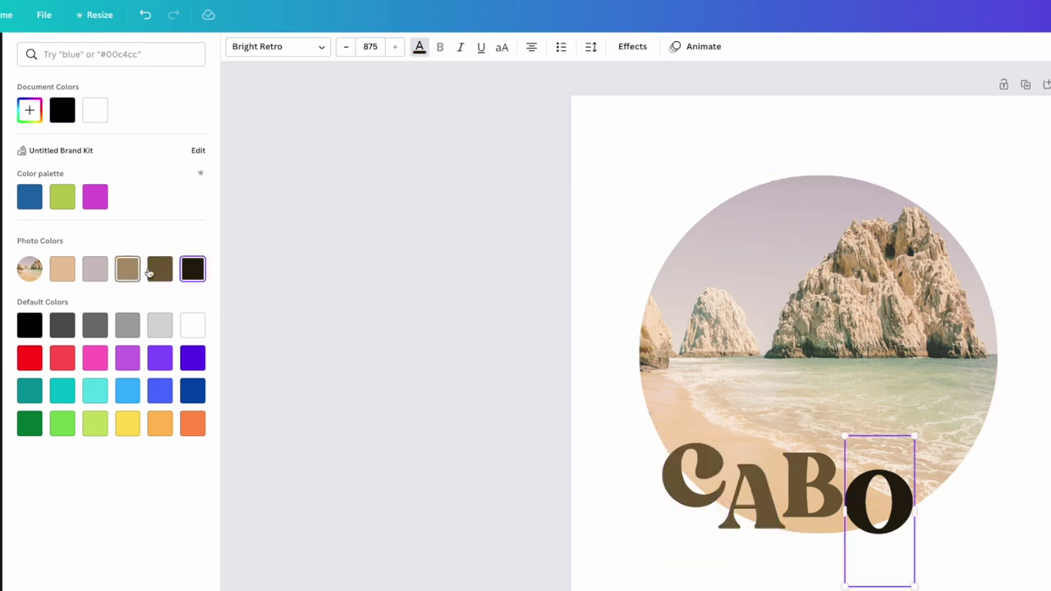
left_click(154, 272)
left_click(91, 273)
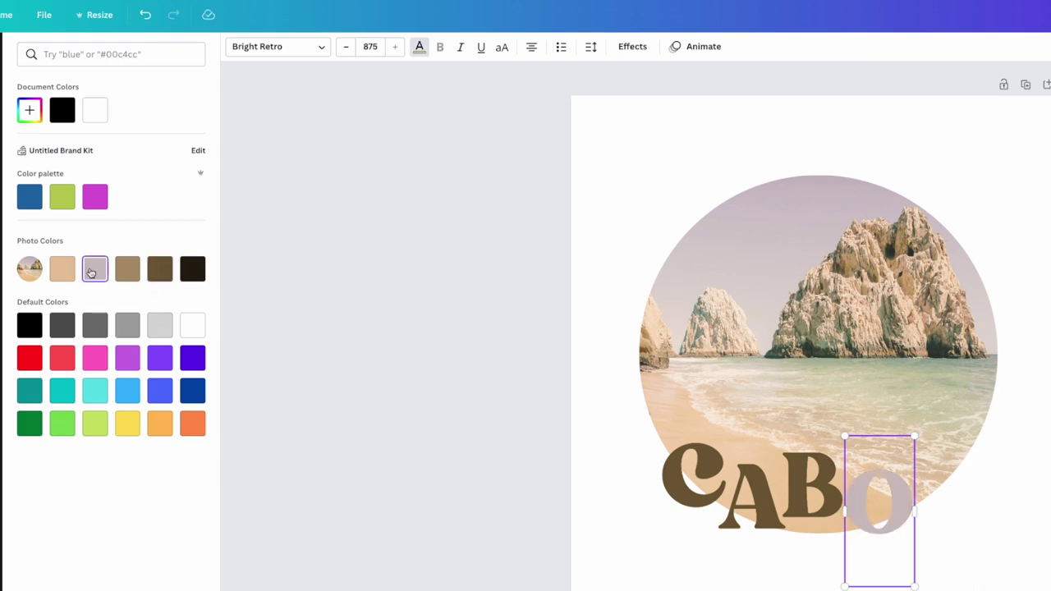
left_click(65, 271)
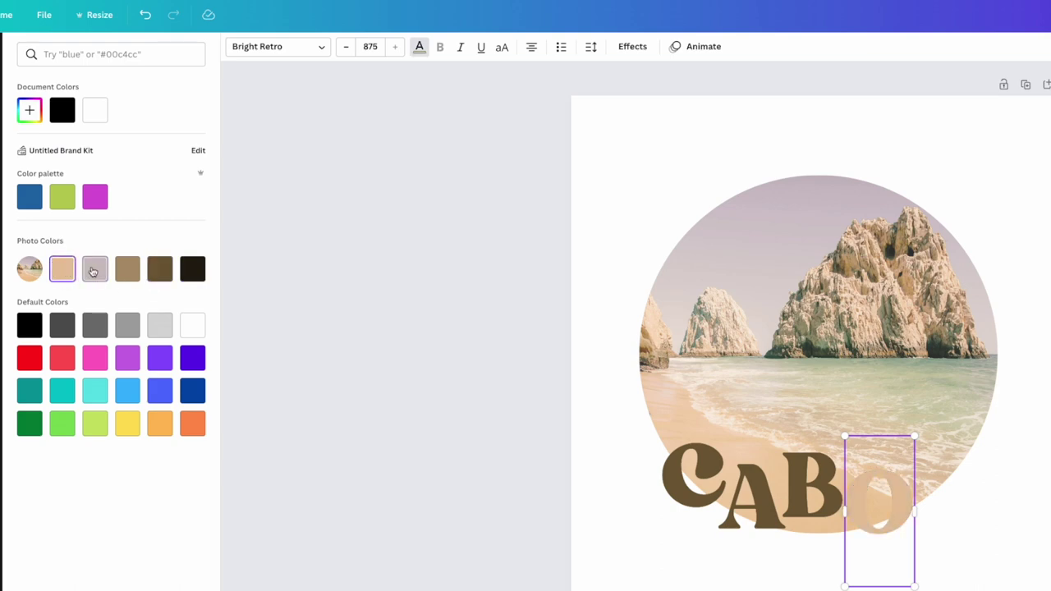
left_click(93, 272)
left_click(126, 273)
left_click(162, 271)
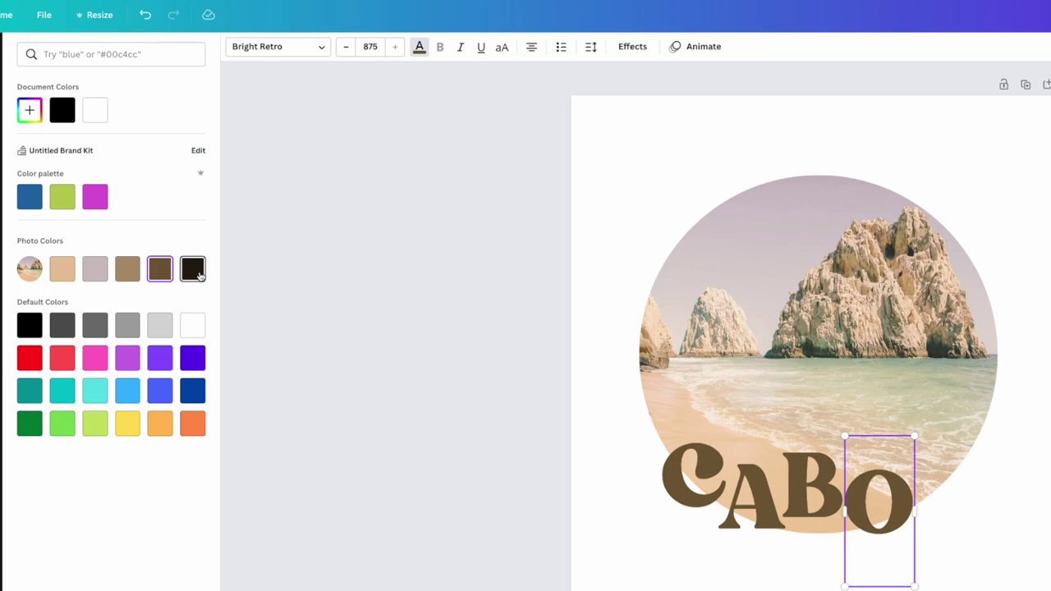
left_click(194, 273)
left_click(161, 271)
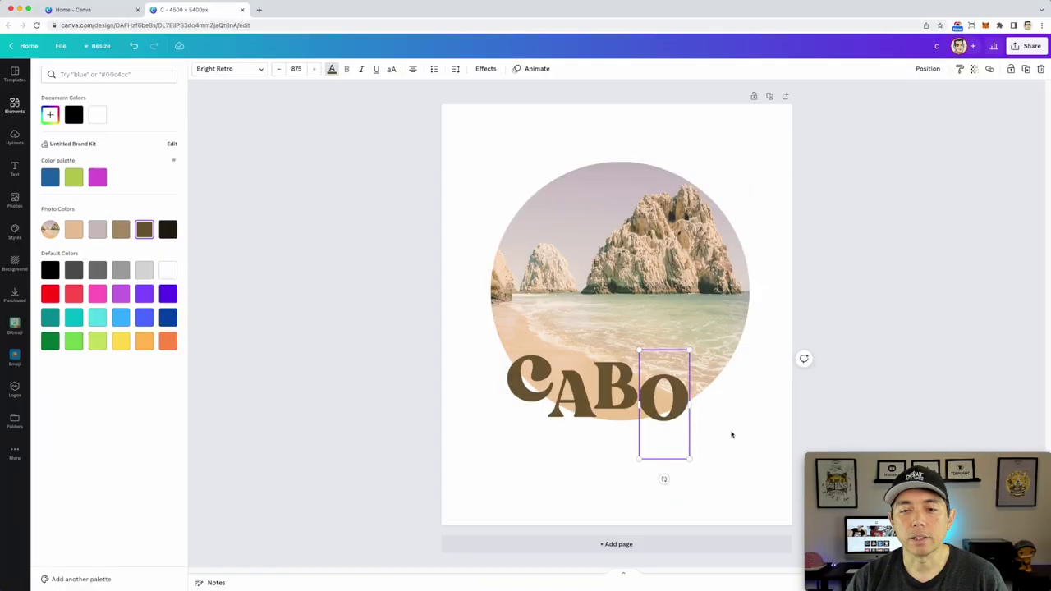
left_click(879, 532)
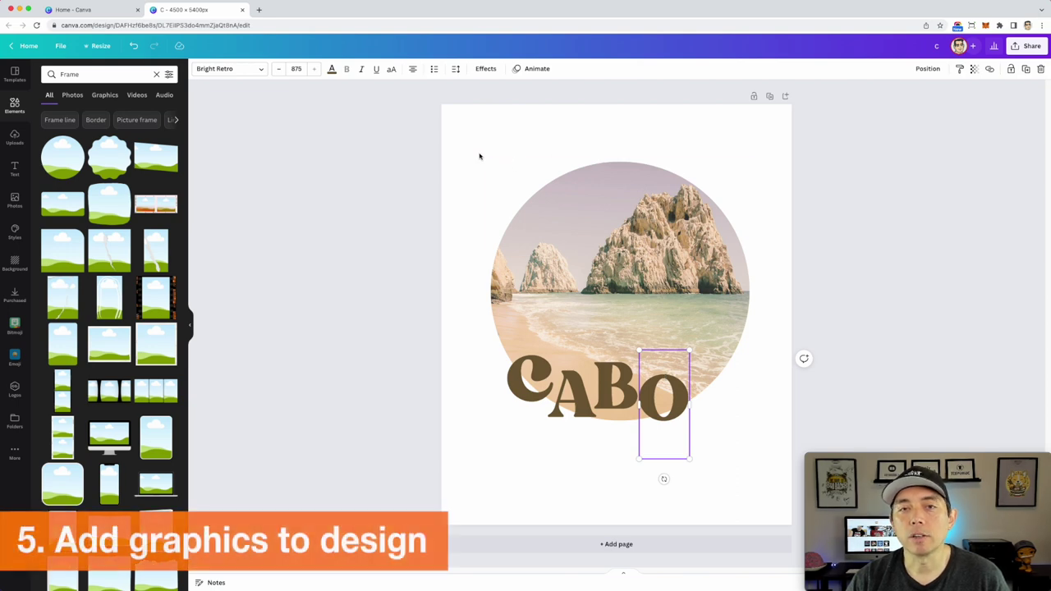
Search the Graphics tab for '70s star'
left_click(104, 94)
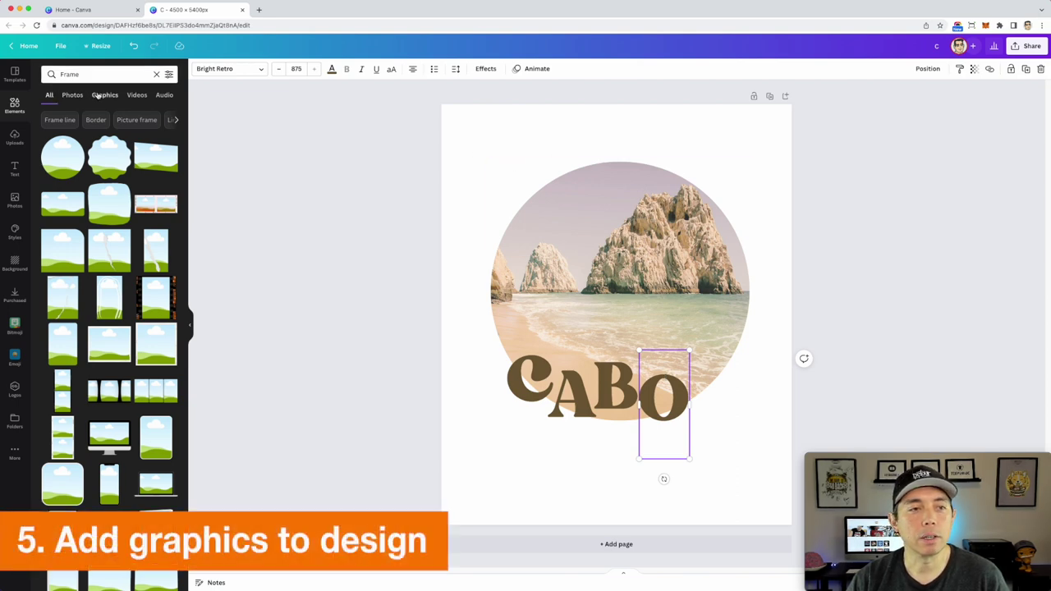
double_click(71, 74)
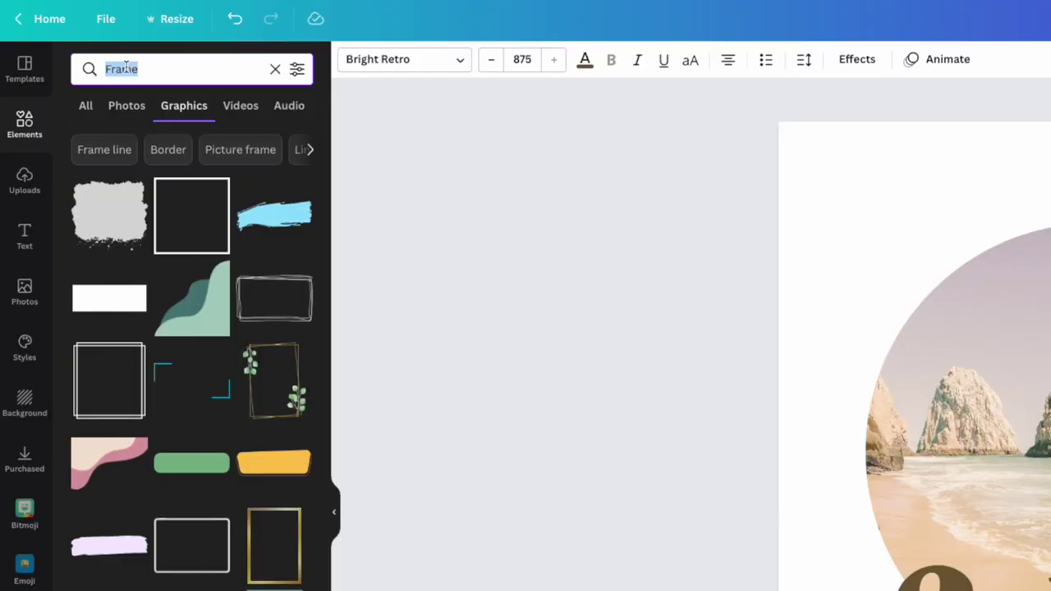
type("7")
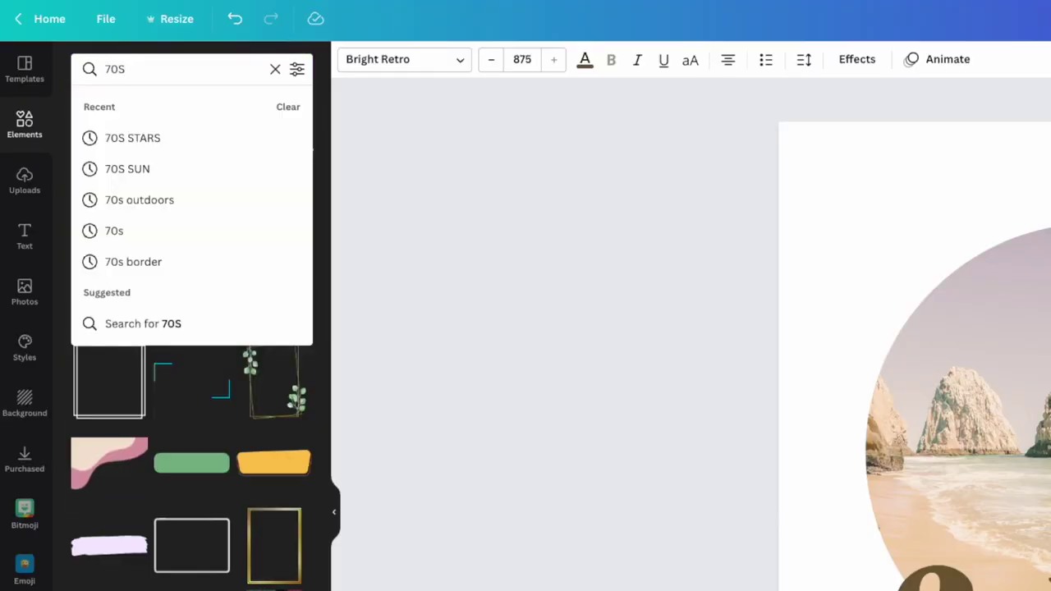
type("0S")
key("BackSpace")
type("s")
key("BackSpace")
key("BackSpace")
type("s star")
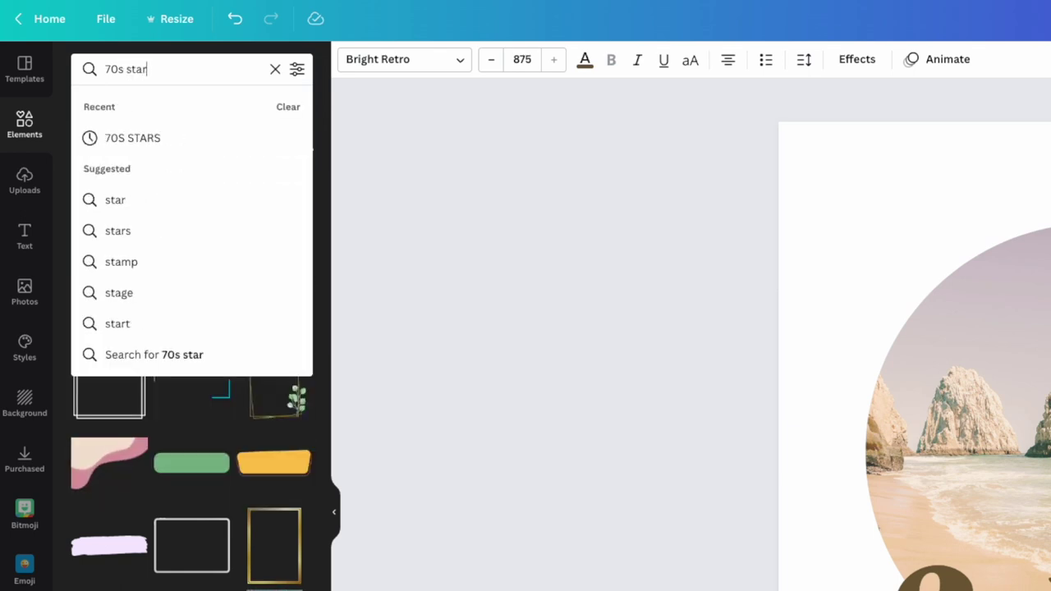
key("Return")
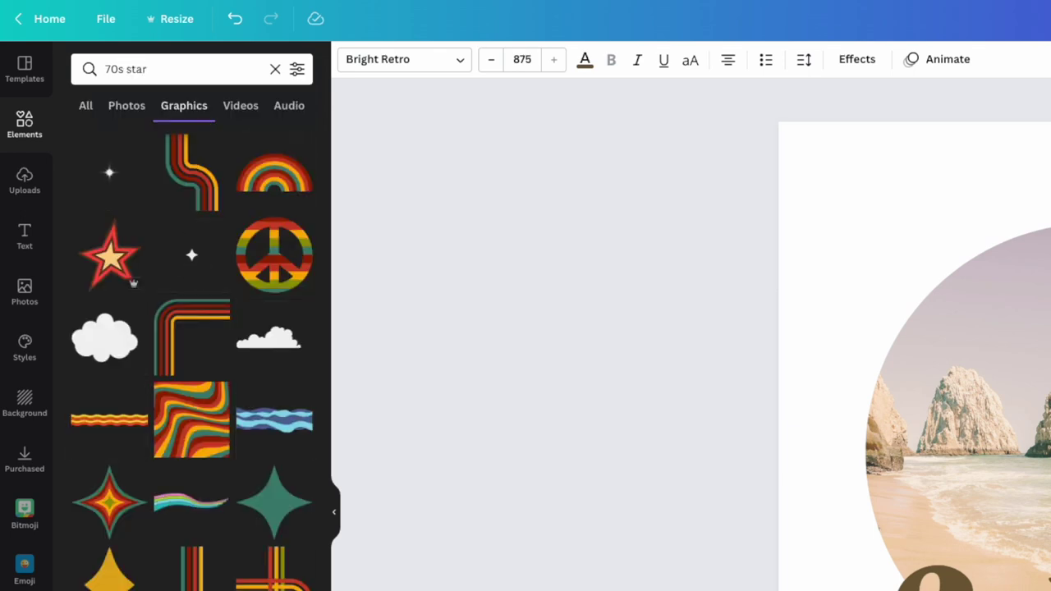
Filter the '70s star' results to static graphics only
left_click(297, 69)
left_click(102, 340)
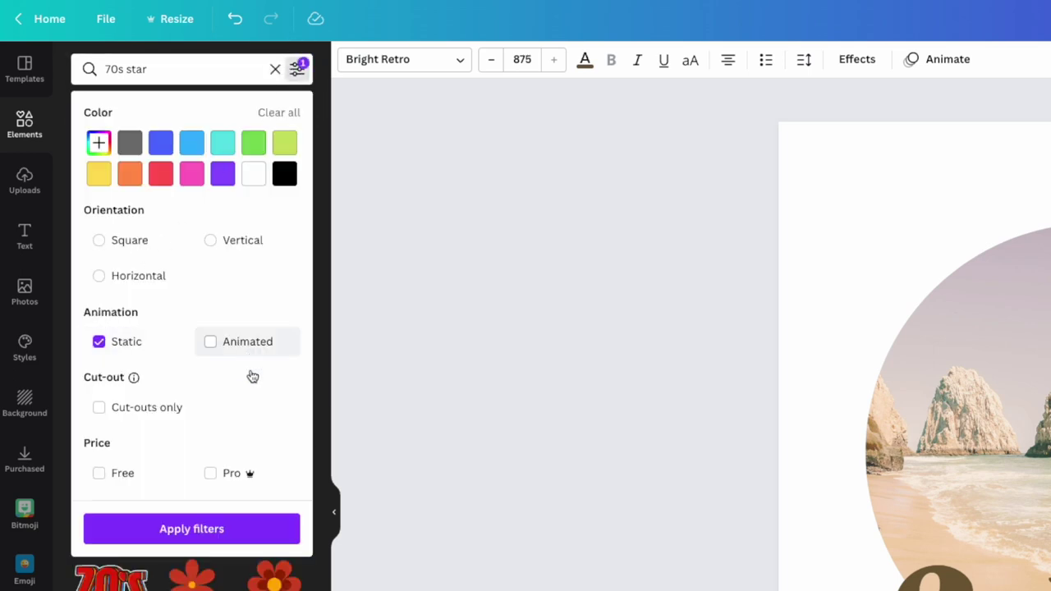
left_click(203, 530)
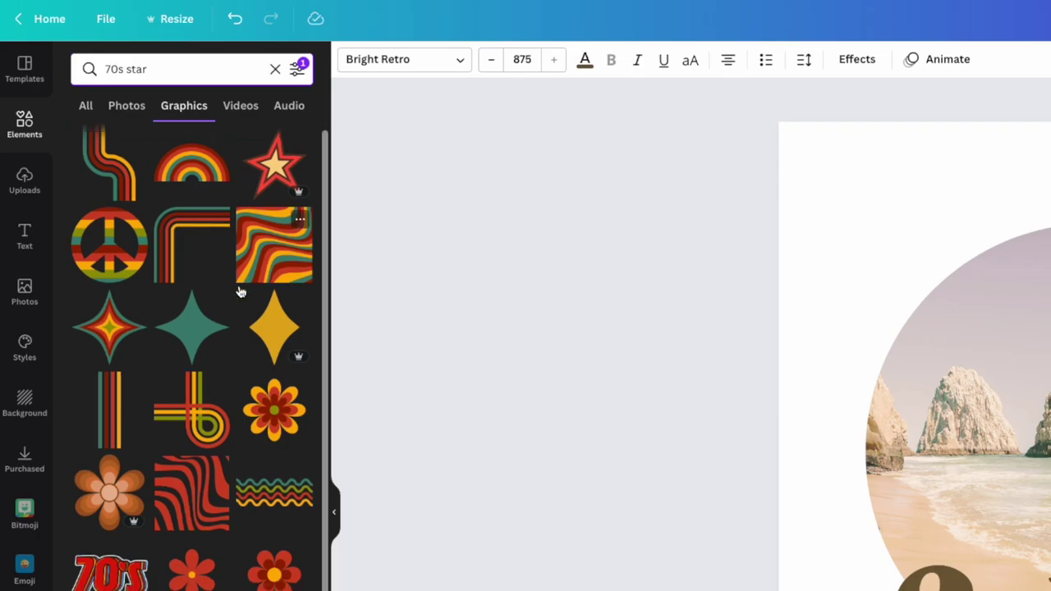
scroll(235, 251, "down", 5)
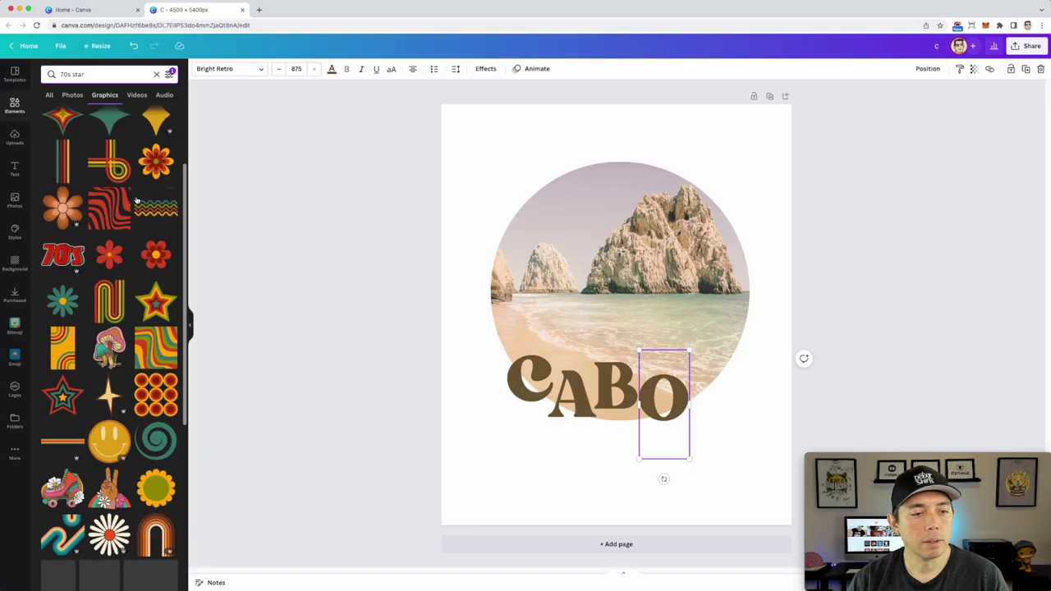
Add the white daisy graphic, shrink it to 733 px, and place it beside CABO's O
scroll(137, 200, "down", 5)
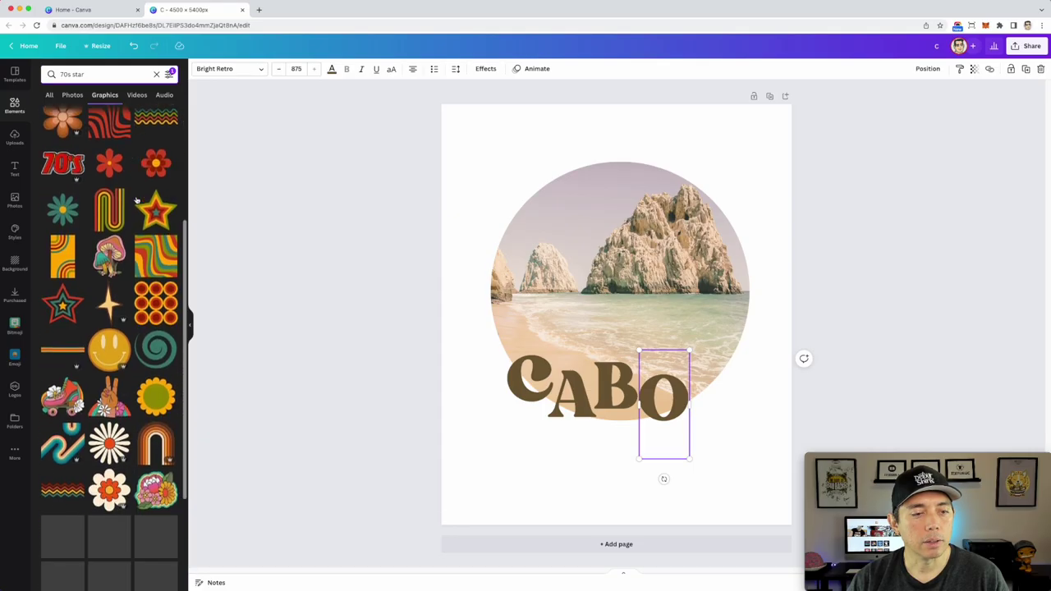
scroll(131, 222, "down", 4)
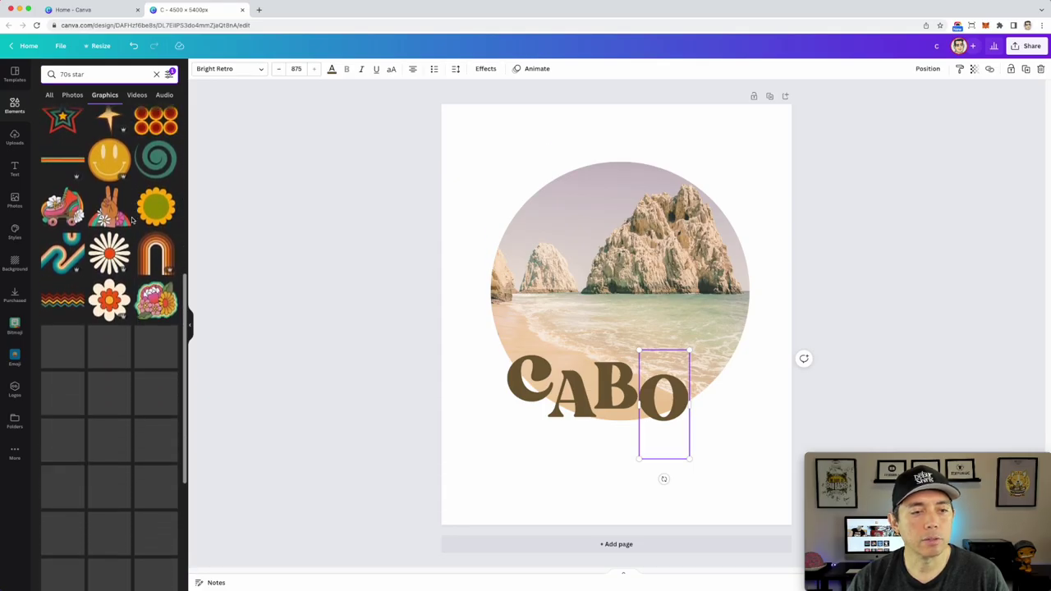
left_click(127, 226)
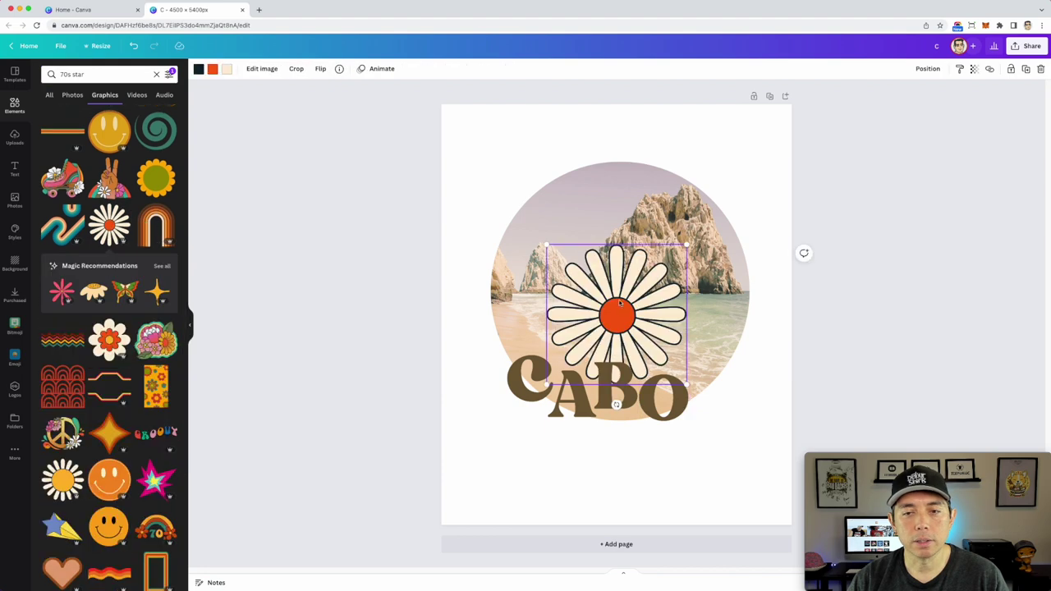
left_click_drag(628, 281, 587, 165)
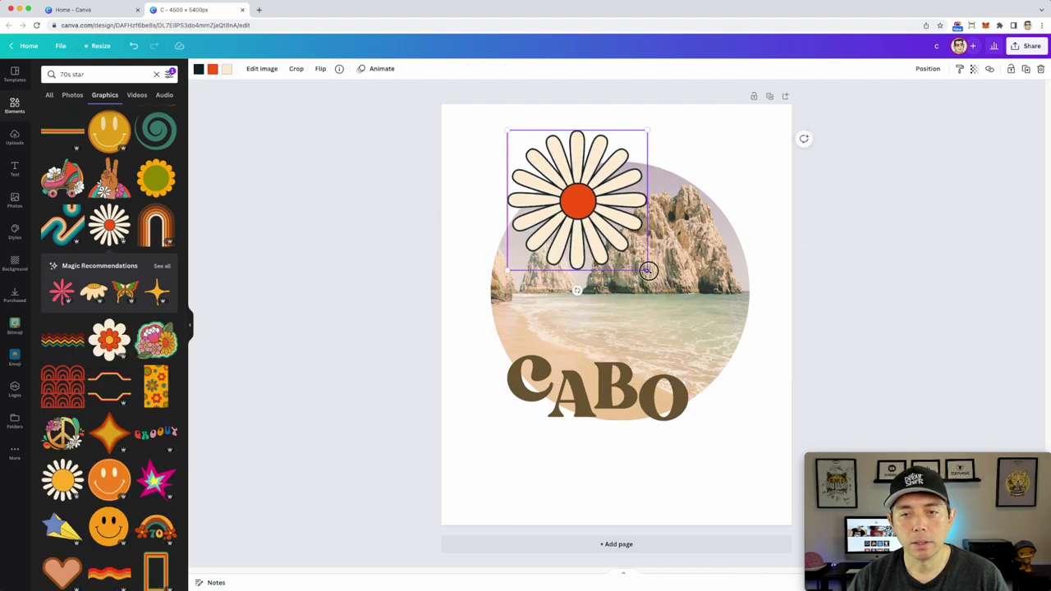
left_click_drag(648, 276, 568, 199)
left_click_drag(540, 162, 718, 370)
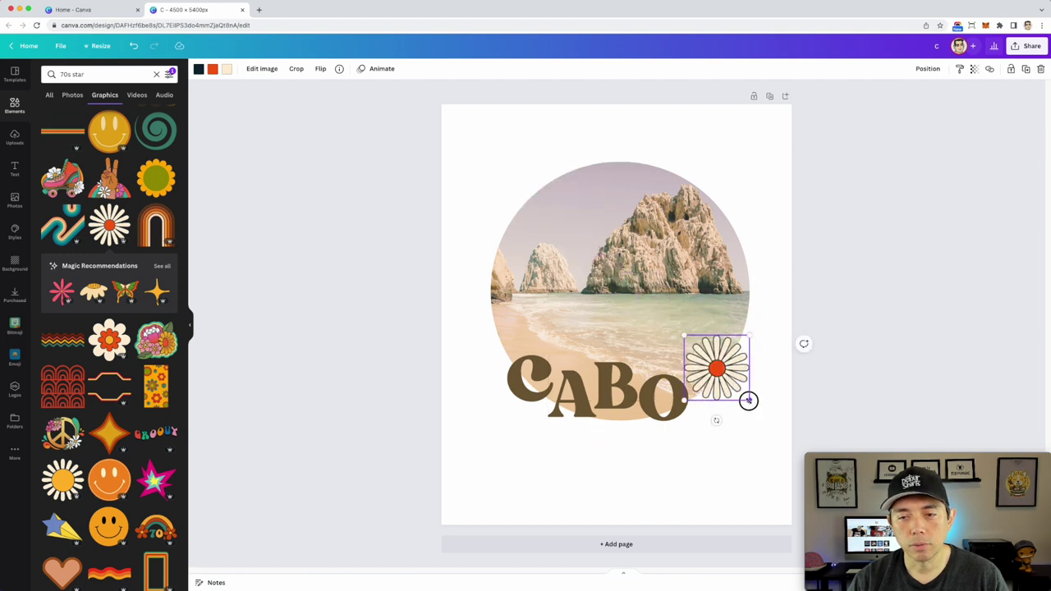
left_click_drag(748, 402, 718, 372)
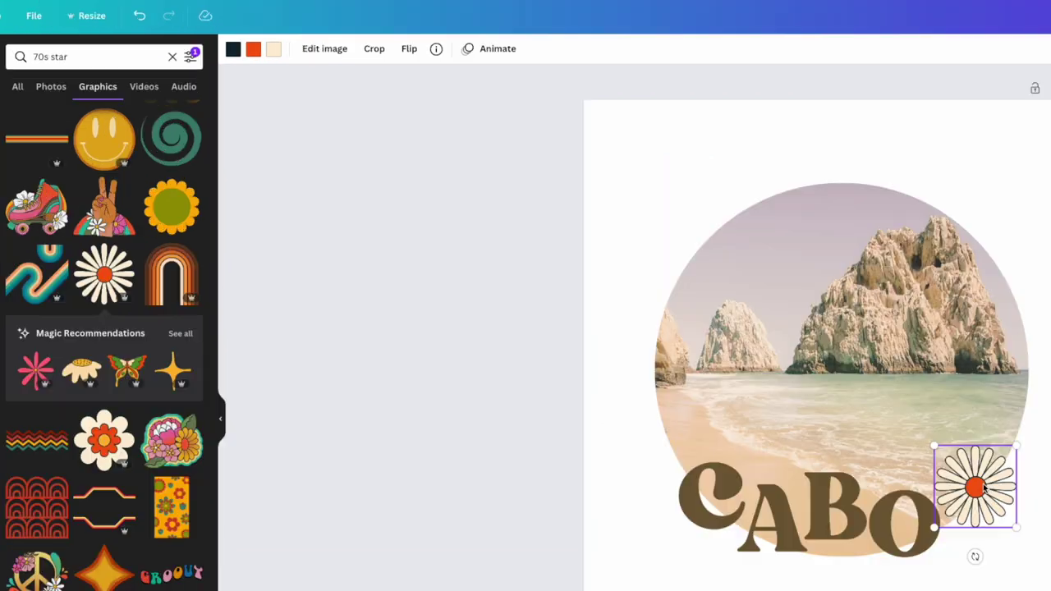
Make the daisy's outlines brown and its centre mauve from the photo's colours
left_click(233, 50)
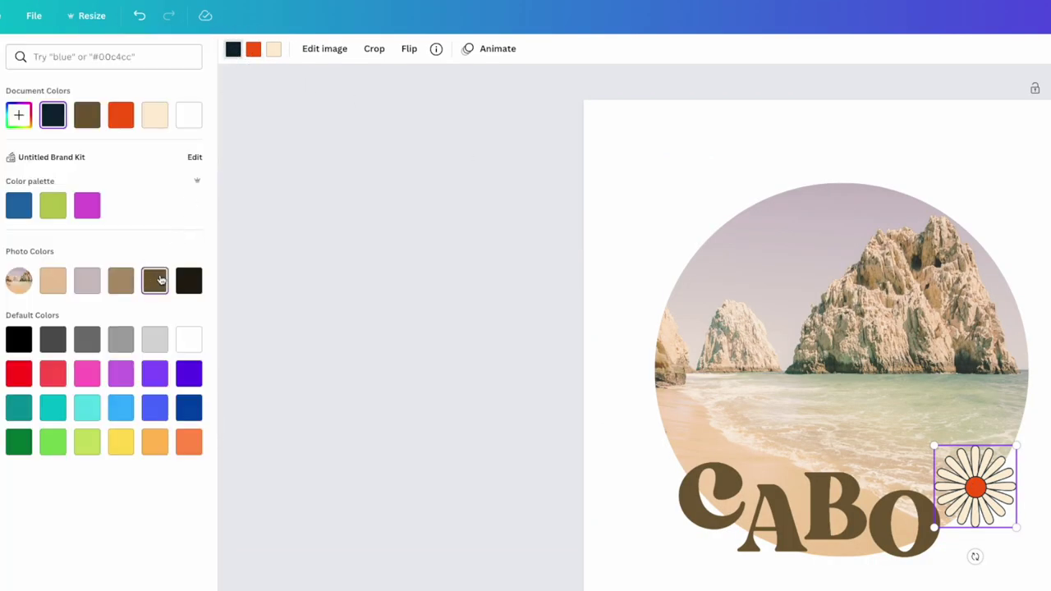
left_click(160, 280)
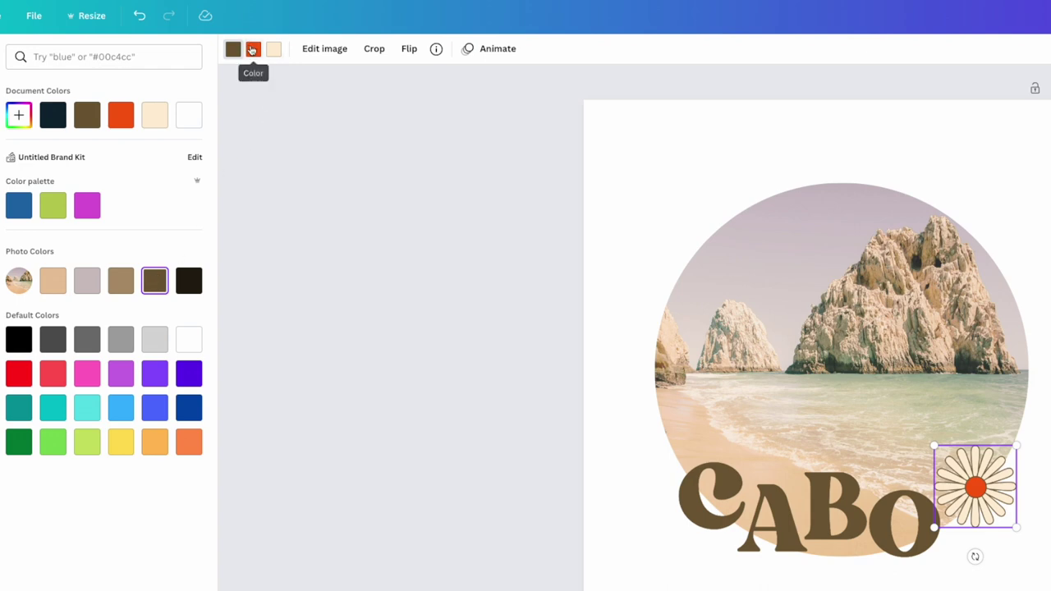
left_click(258, 50)
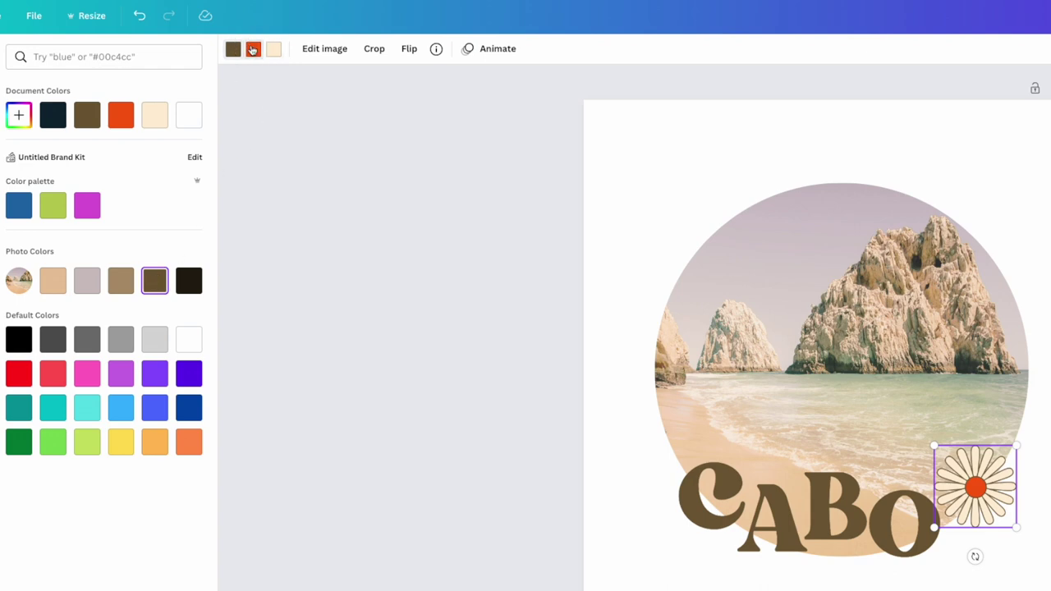
left_click(92, 285)
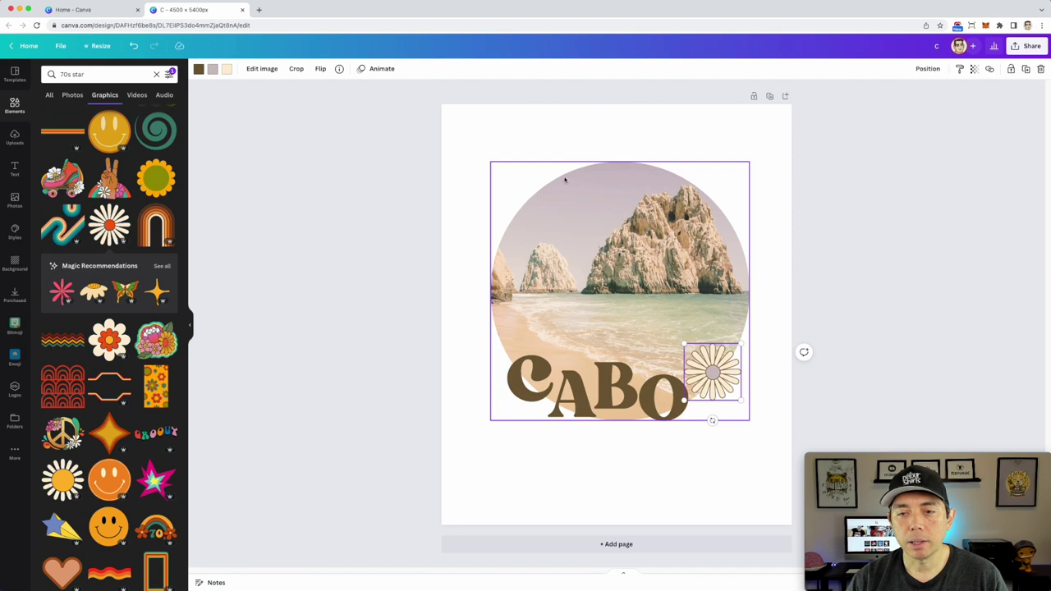
left_click(84, 74)
Change the graphics search to '70s sun' and browse the results
left_click_drag(85, 74, 71, 75)
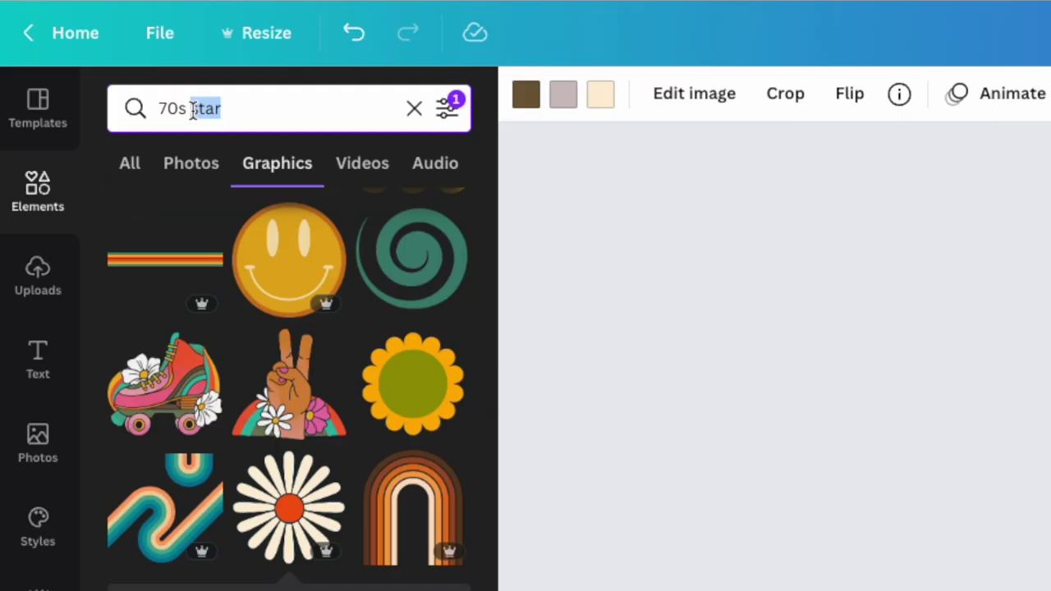
type("sun")
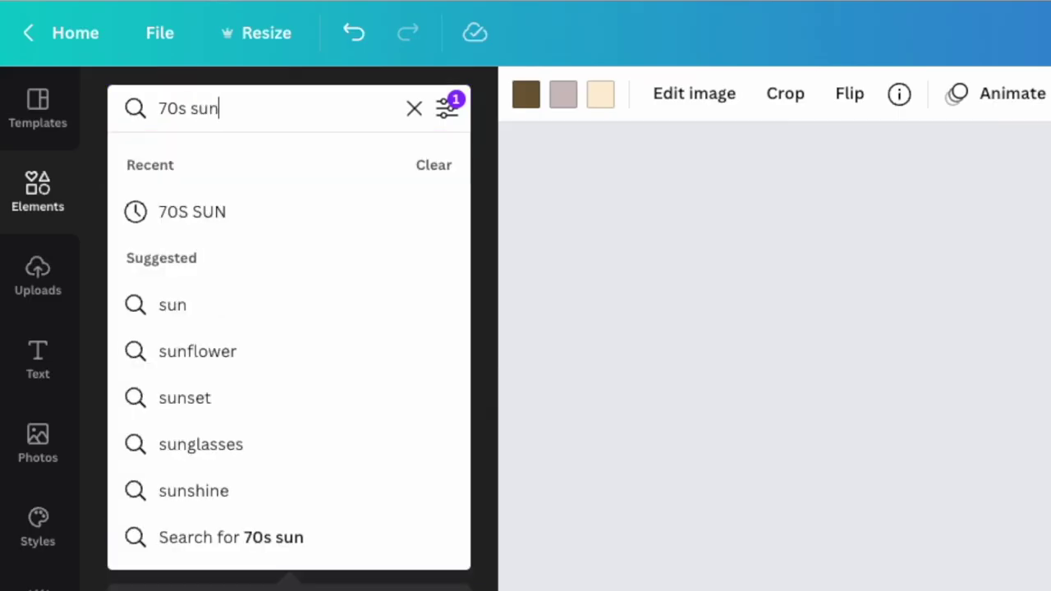
key("Return")
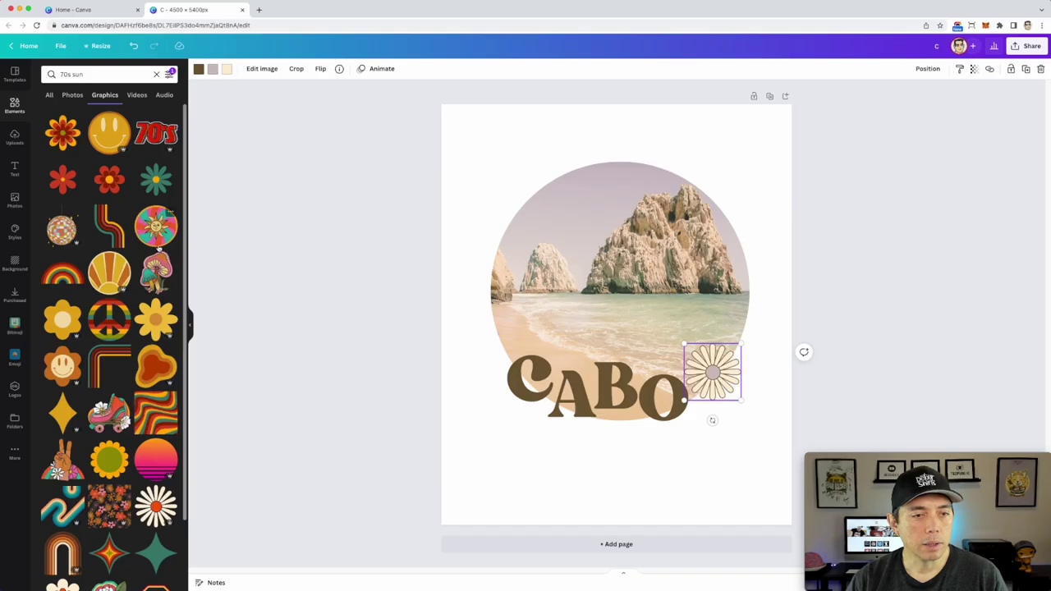
scroll(142, 261, "down", 4)
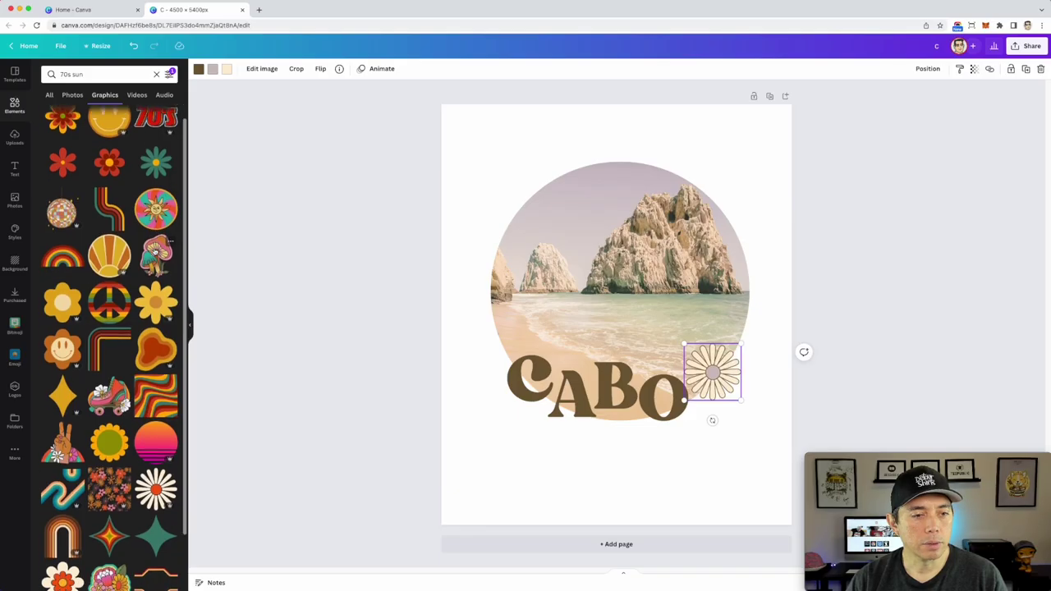
scroll(142, 261, "down", 3)
scroll(142, 261, "up", 3)
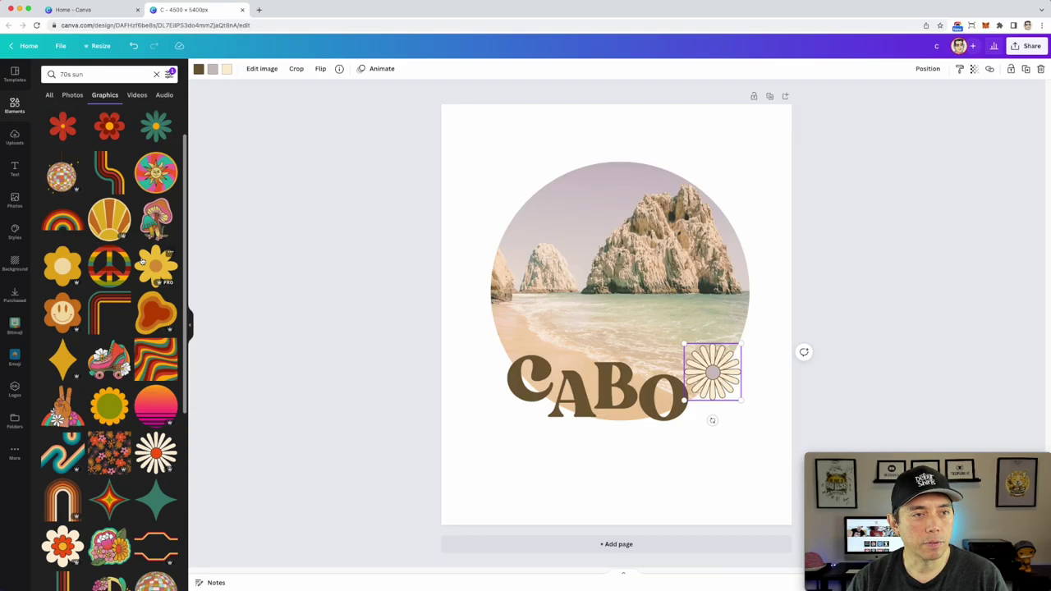
scroll(142, 261, "down", 5)
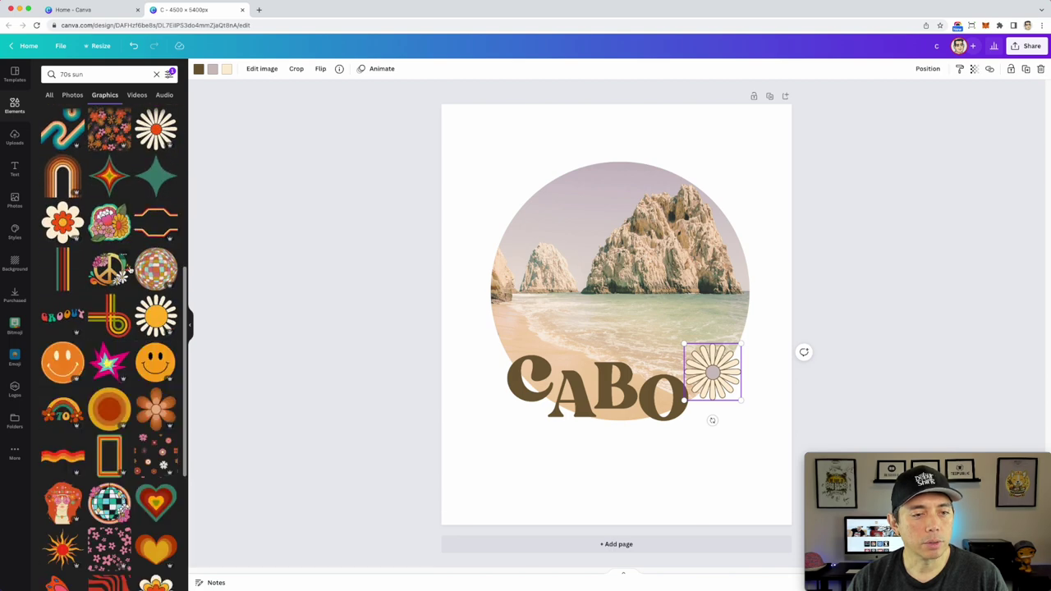
scroll(129, 269, "down", 5)
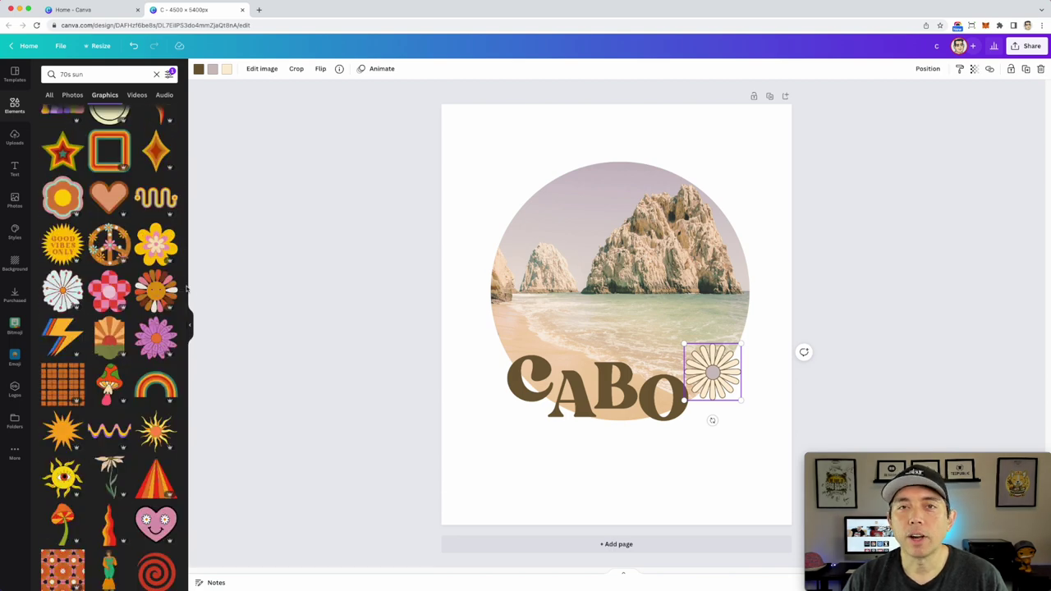
Add a smiling orange flower graphic, shrunk, at the circle's upper-left edge
left_click(144, 291)
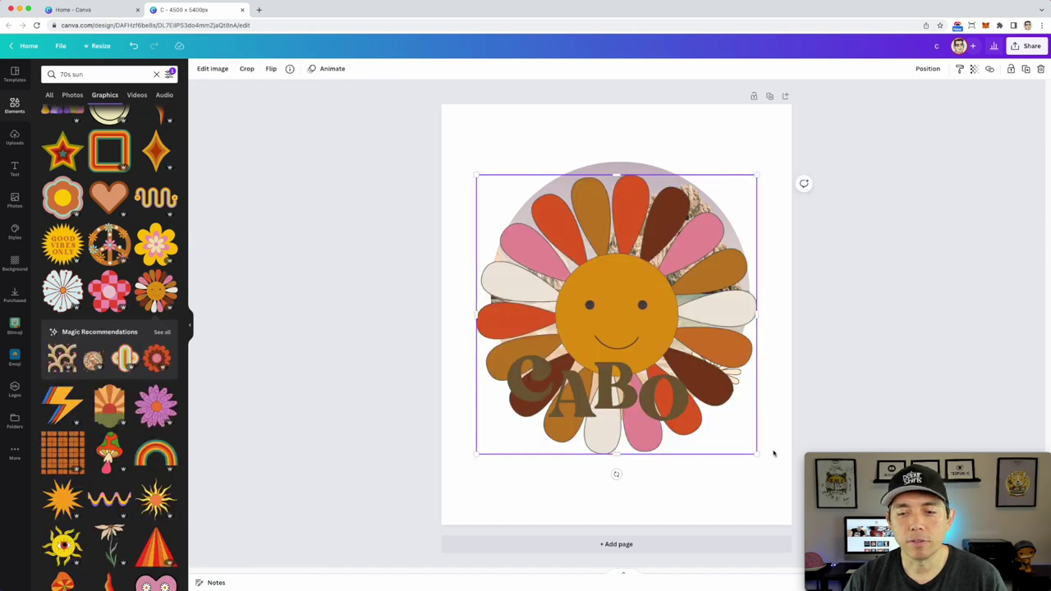
left_click_drag(756, 454, 562, 299)
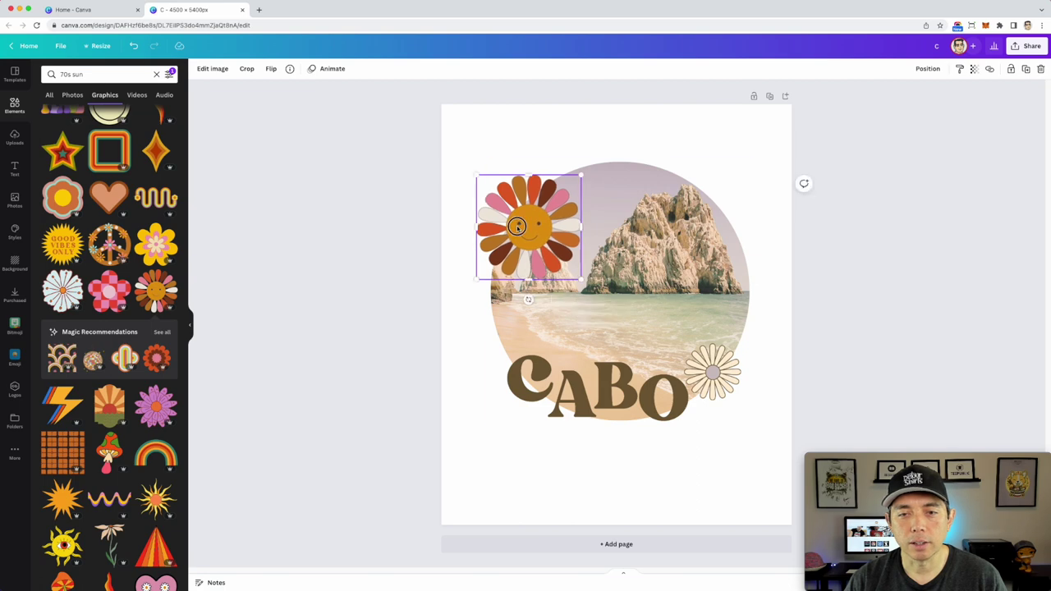
left_click_drag(516, 227, 535, 191)
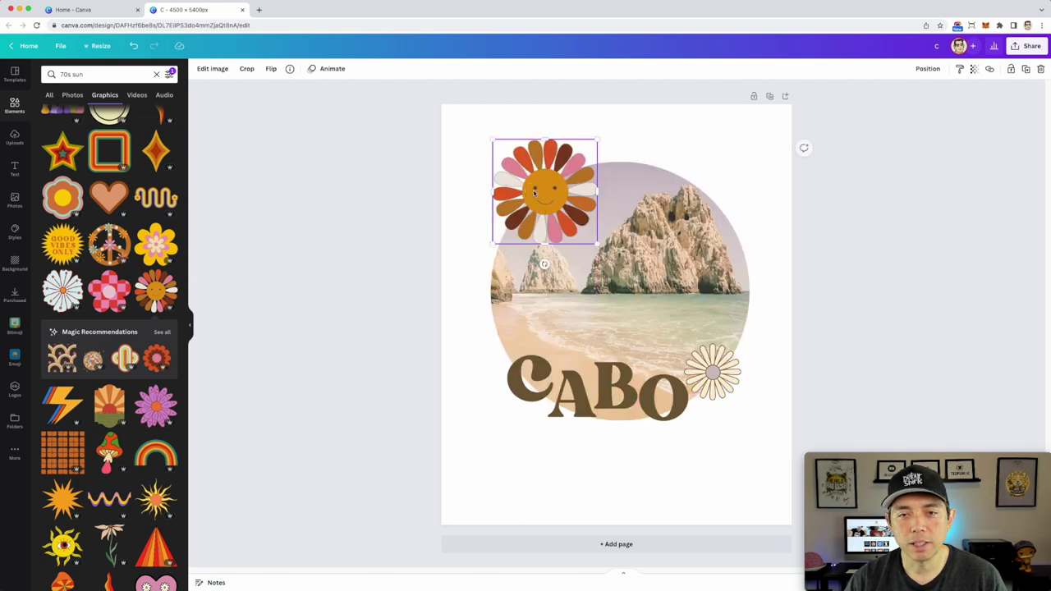
left_click(460, 177)
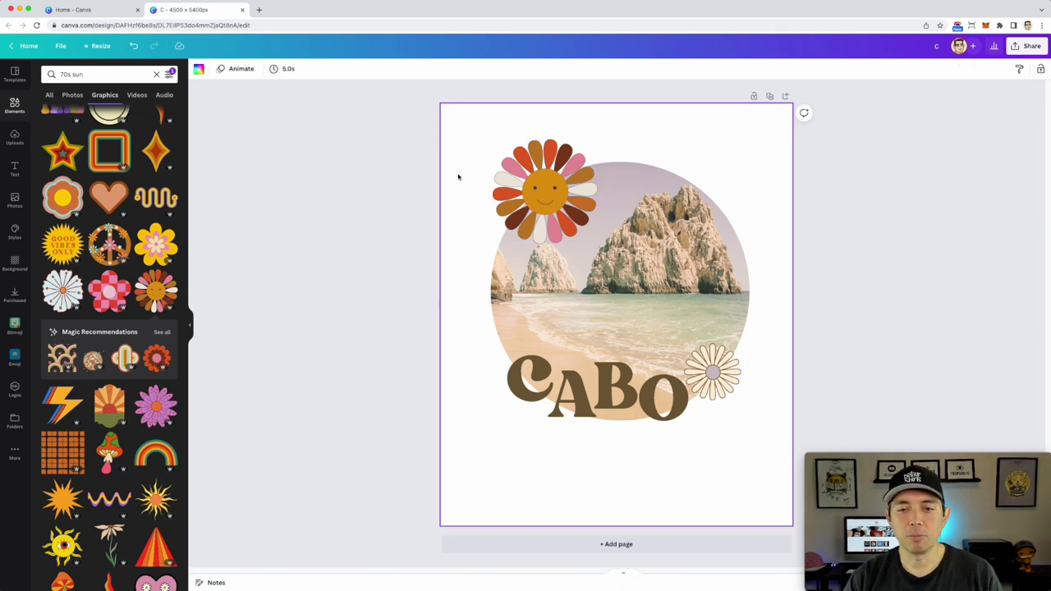
left_click(542, 179)
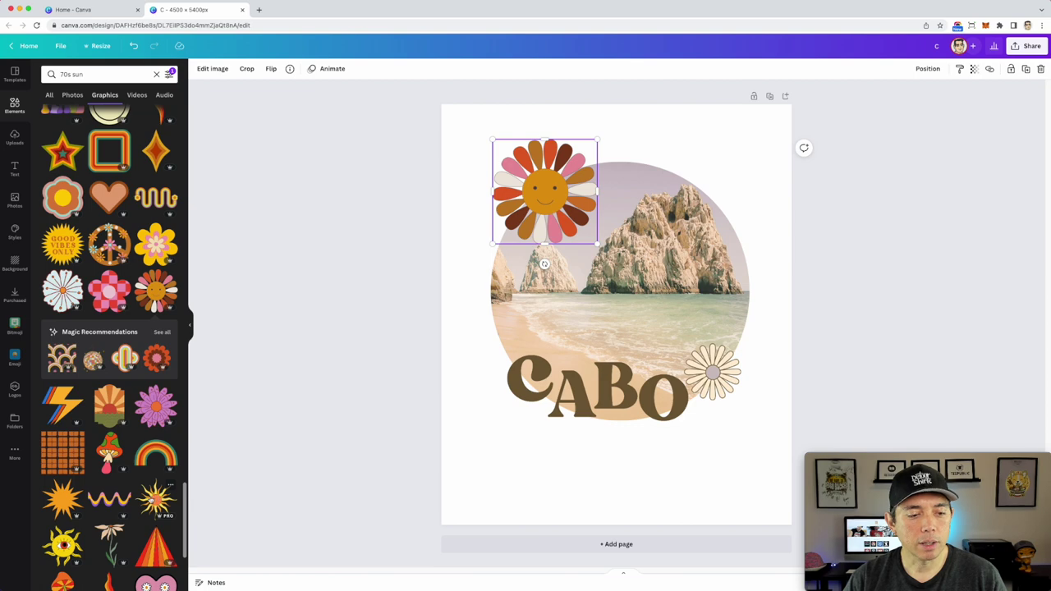
Replace the flower with a 70s sun graphic at the circle's top-left
left_click(156, 497)
left_click(542, 206)
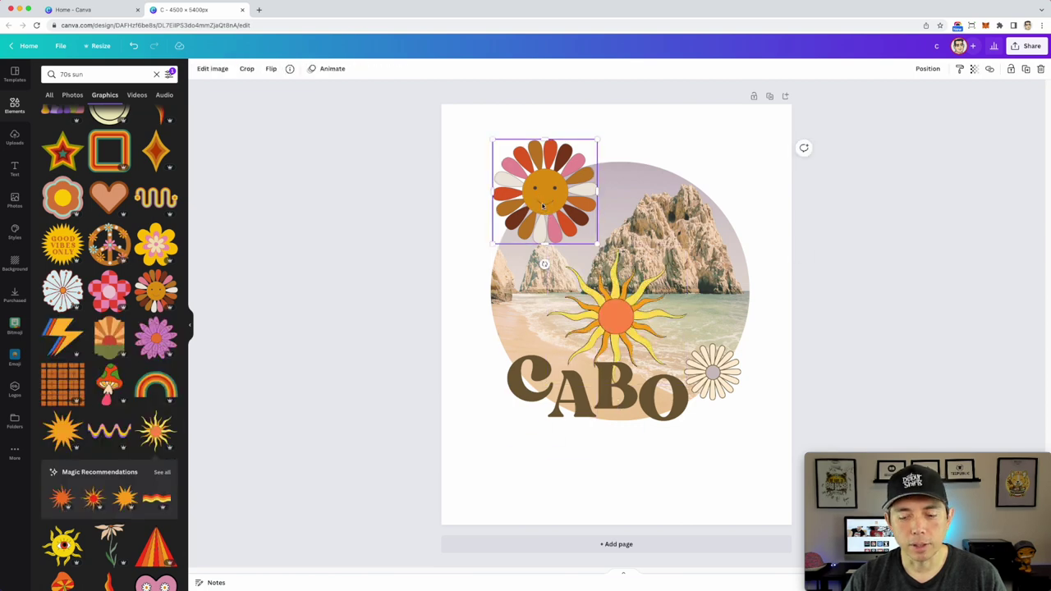
key("Delete")
left_click_drag(626, 320, 572, 211)
left_click(770, 178)
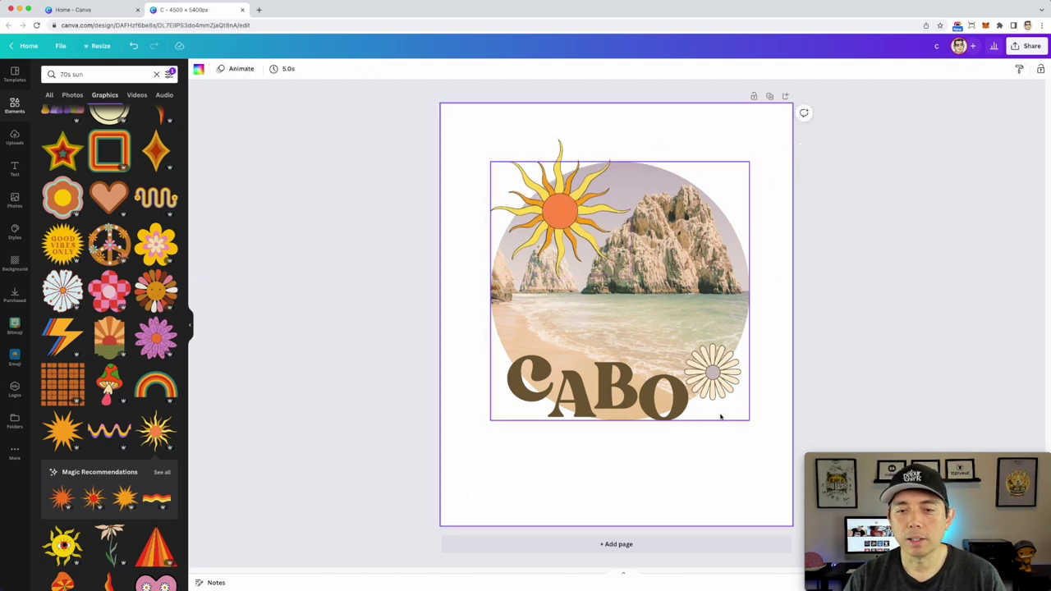
left_click(570, 394)
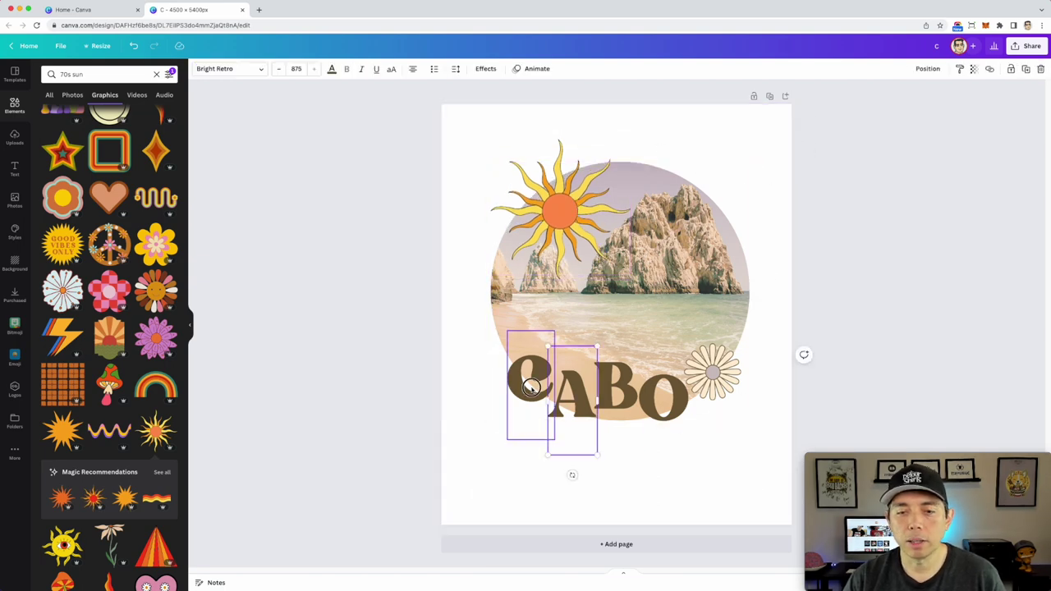
Group and enlarge the CABO letters, and move the daisy up beside the B and O
left_click(620, 400, "shift")
left_click(664, 419, "shift")
key("ctrl+g")
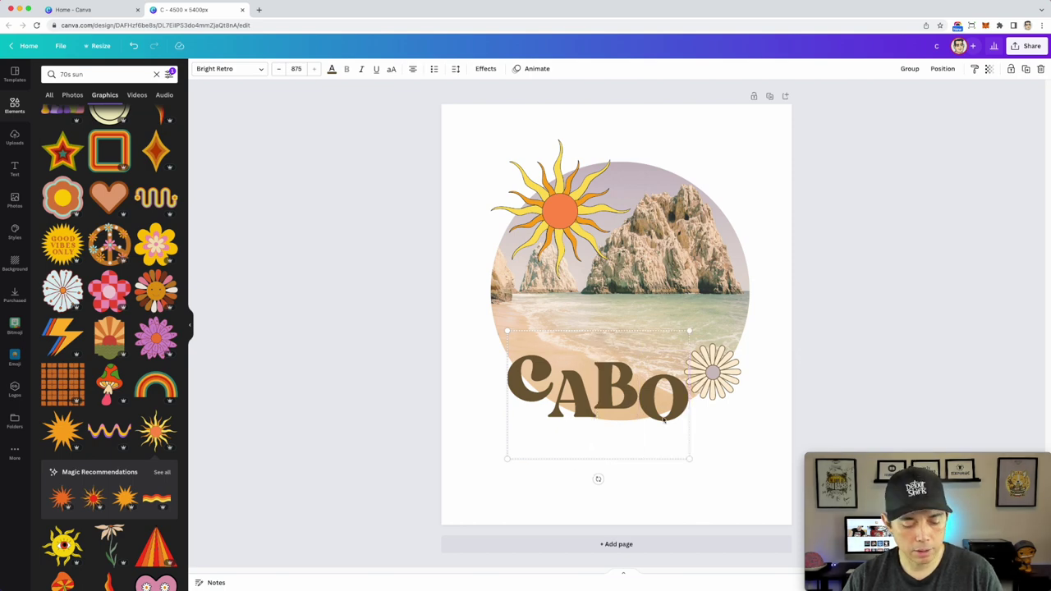
left_click_drag(689, 458, 726, 485)
left_click_drag(673, 415, 677, 414)
left_click_drag(732, 368, 757, 354)
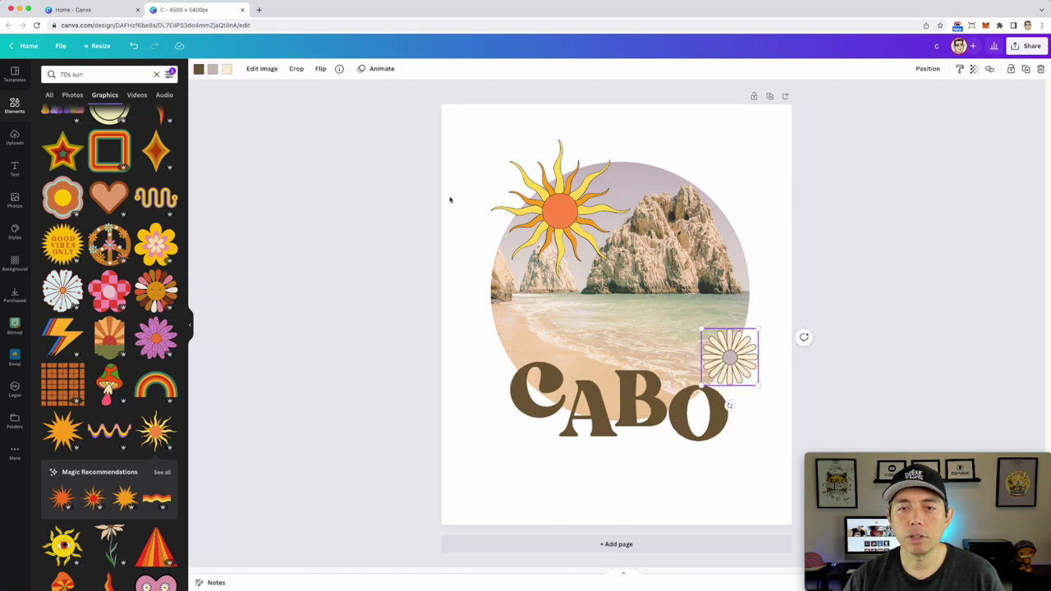
Select all elements and scale the whole design up to fill more of the page
left_click_drag(378, 115, 791, 520)
left_click_drag(491, 140, 466, 110)
left_click_drag(580, 196, 594, 212)
left_click_drag(774, 505, 786, 512)
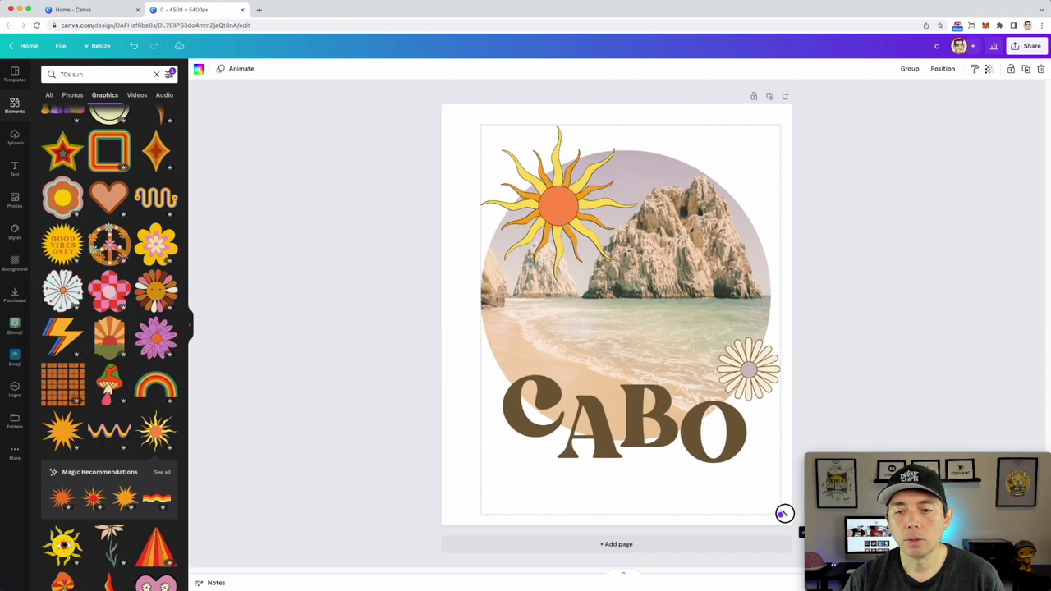
left_click_drag(697, 362, 688, 360)
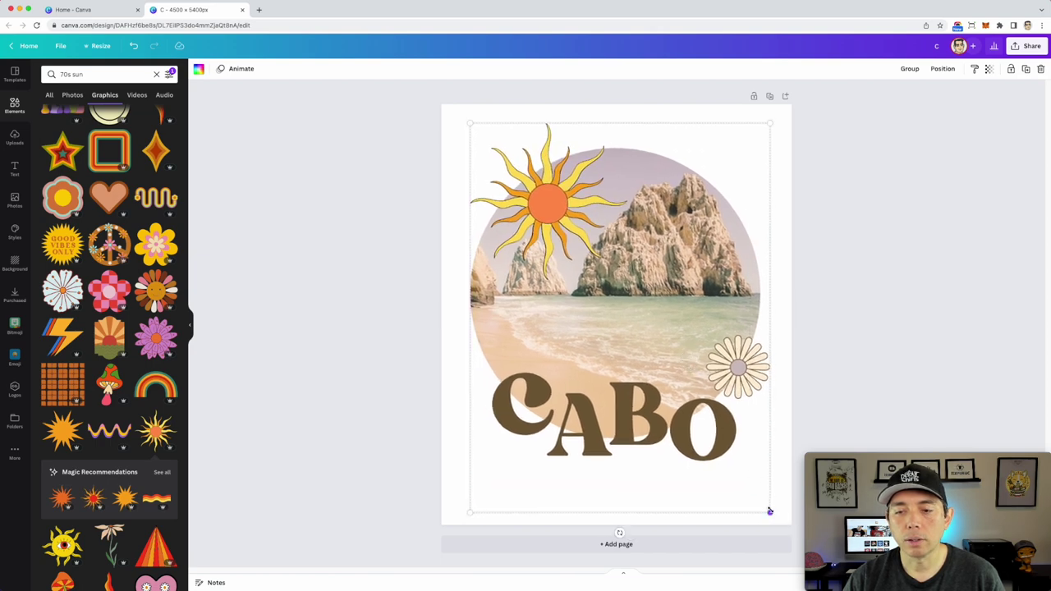
left_click_drag(770, 511, 777, 512)
left_click_drag(698, 310, 693, 301)
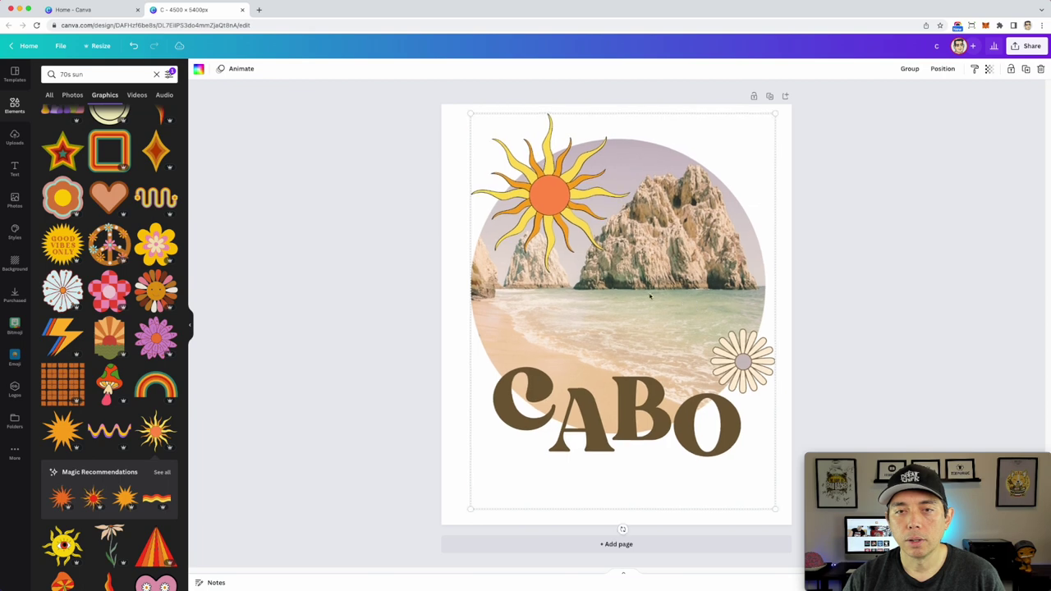
left_click(466, 181)
left_click(747, 189)
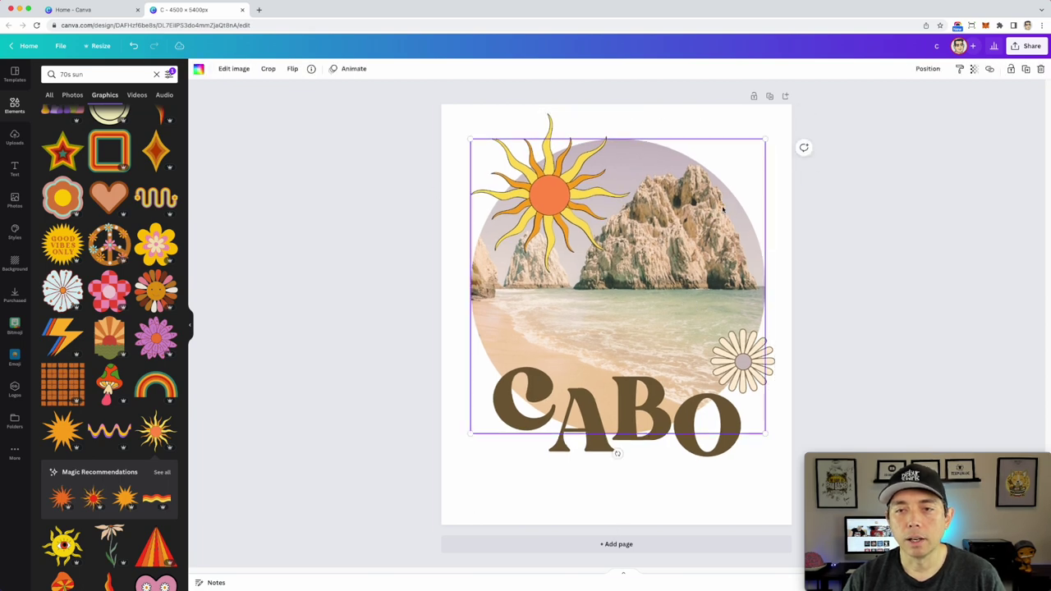
Lower the beach photo's transparency from 84 to 53
left_click(974, 70)
left_click_drag(962, 107, 930, 104)
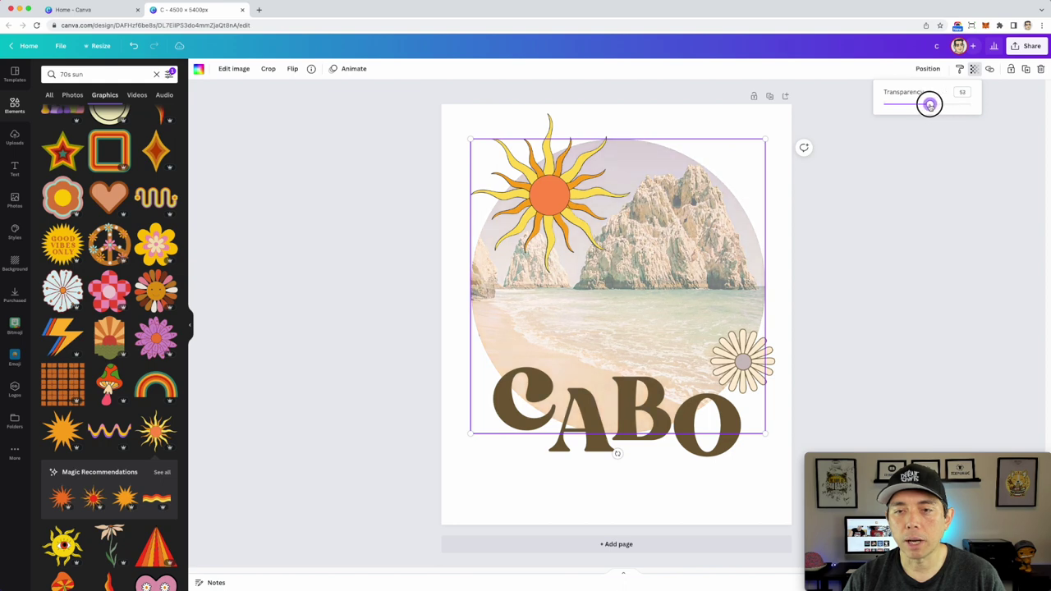
left_click(798, 156)
left_click(843, 238)
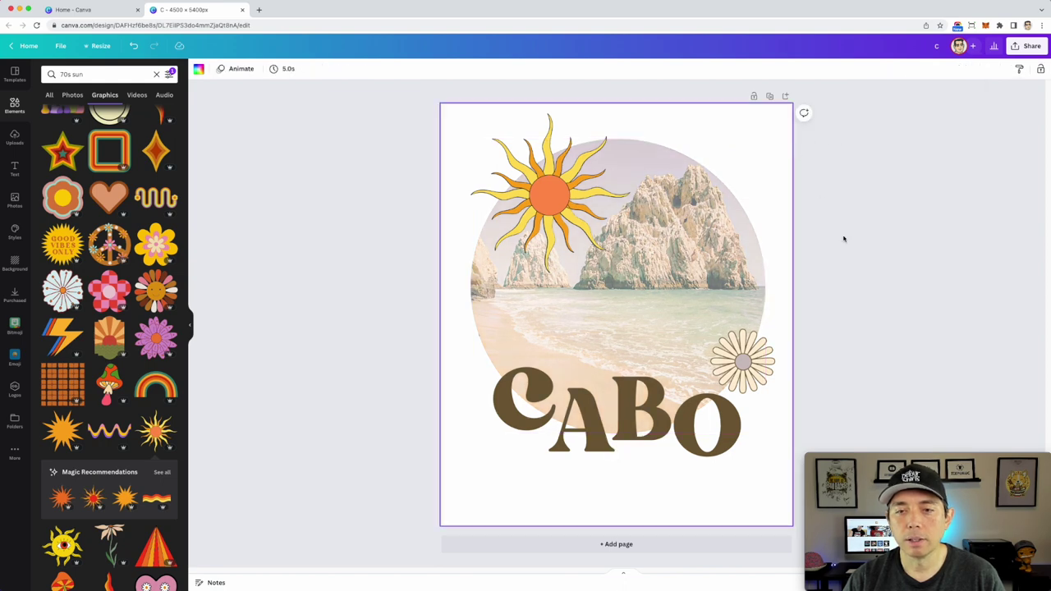
left_click(846, 237)
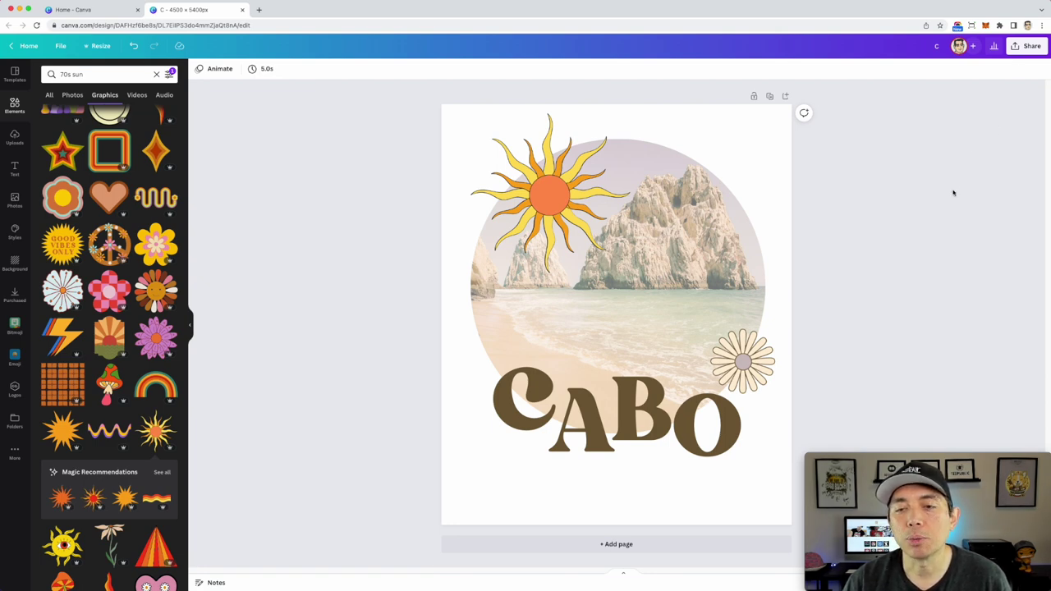
Download the design as a 4500 × 5400 px PNG with transparent background
left_click(1031, 48)
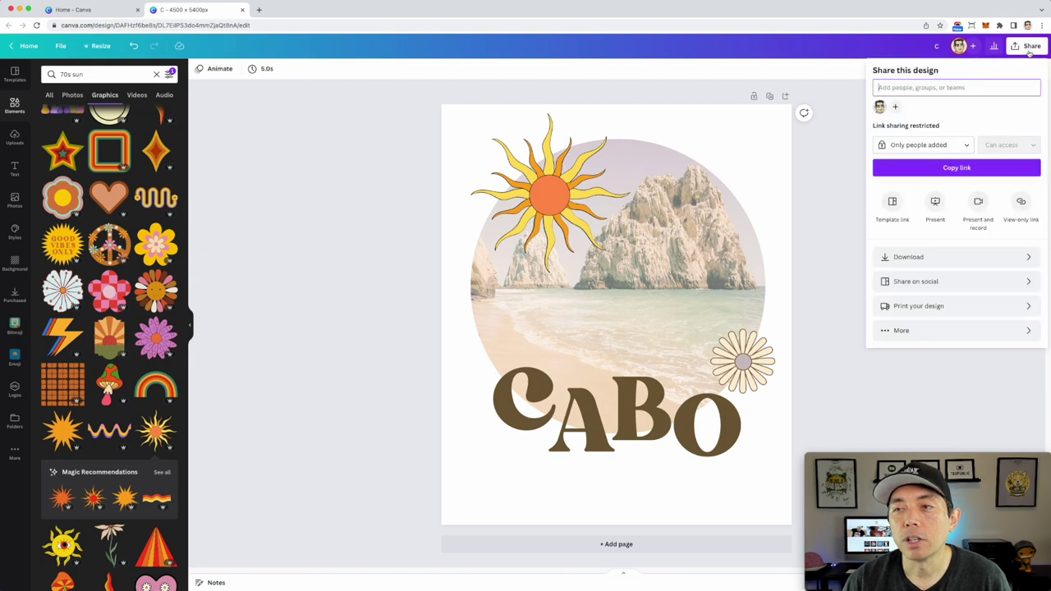
left_click(938, 258)
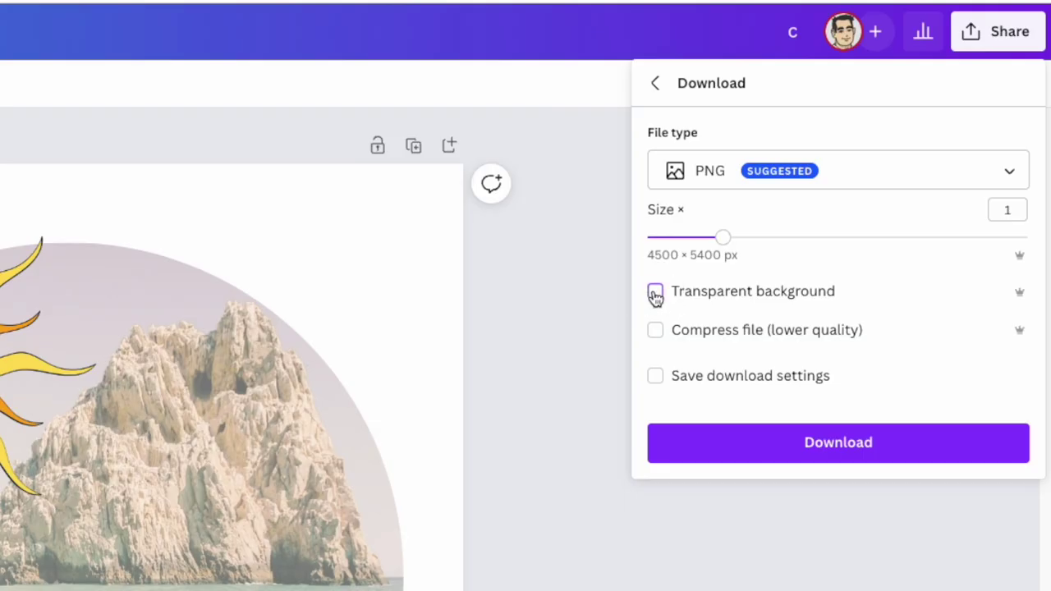
left_click(656, 295)
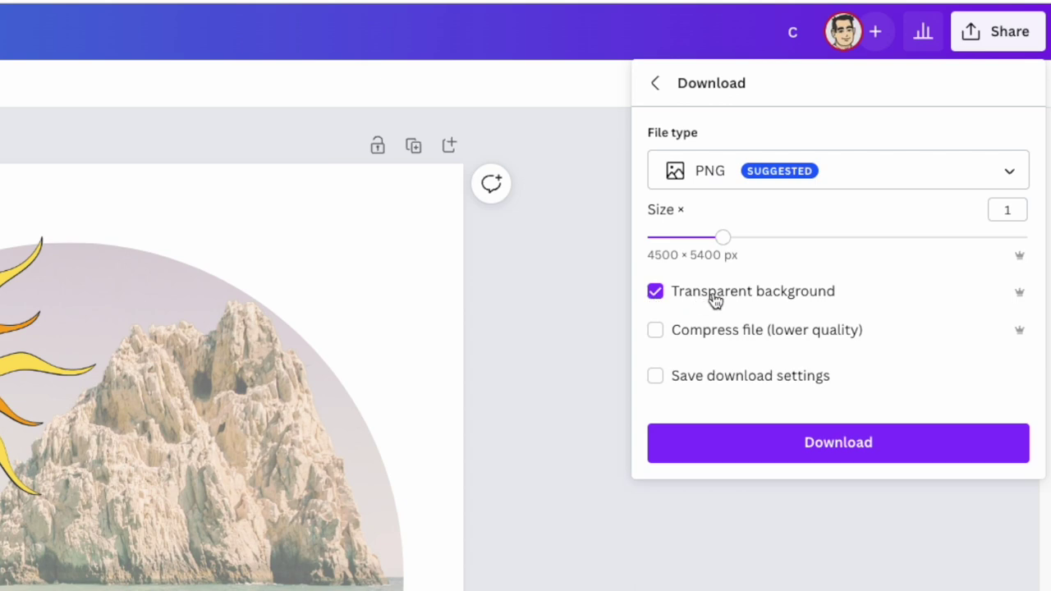
left_click(846, 454)
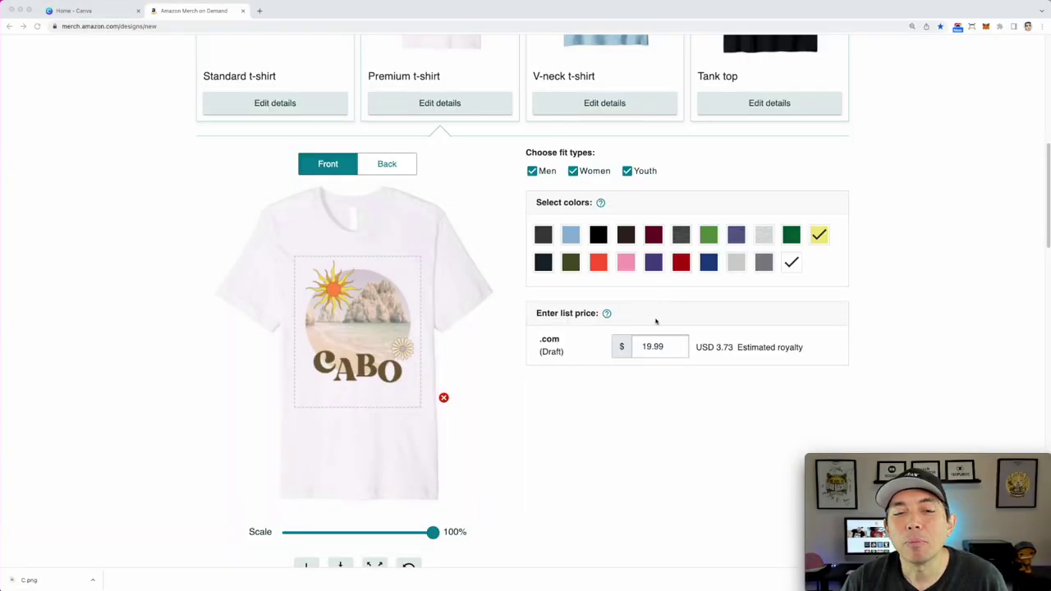
Nudge the CABO artwork a little higher on the premium t-shirt preview
scroll(656, 322, "down", 2)
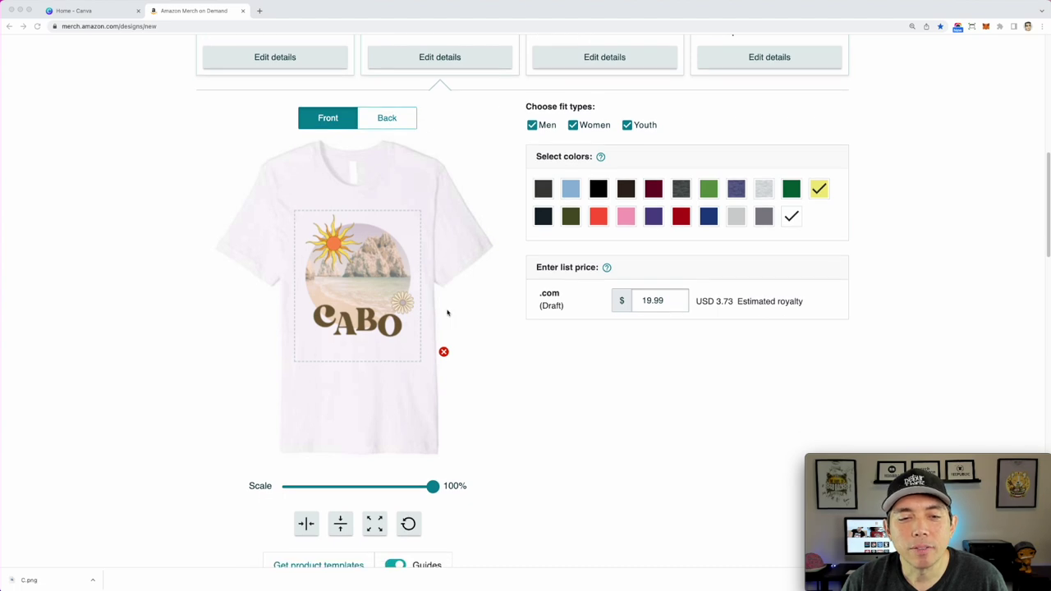
scroll(427, 296, "down", 1)
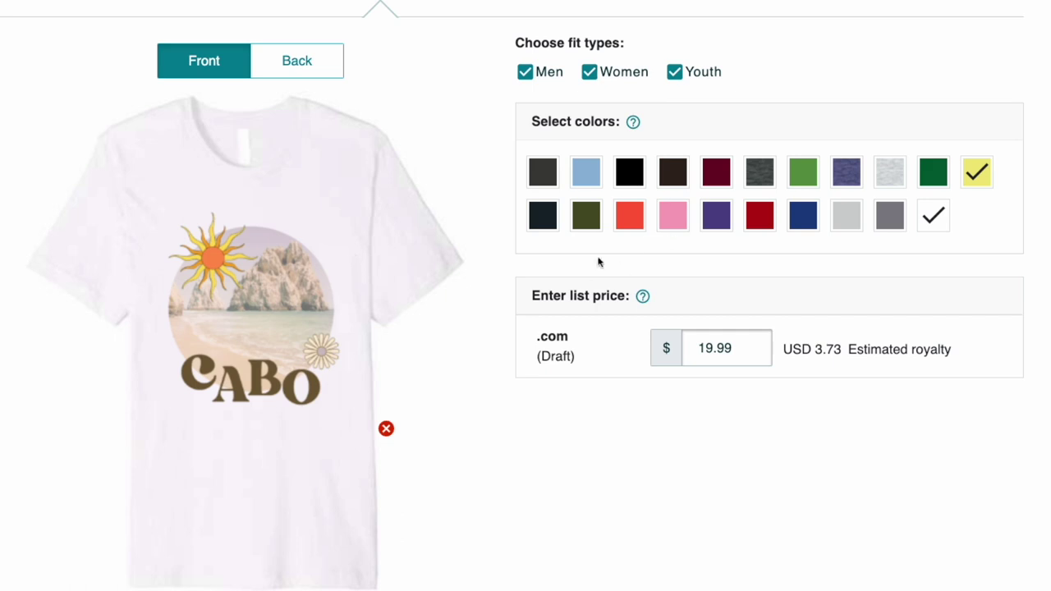
left_click(284, 293)
left_click_drag(265, 295, 266, 289)
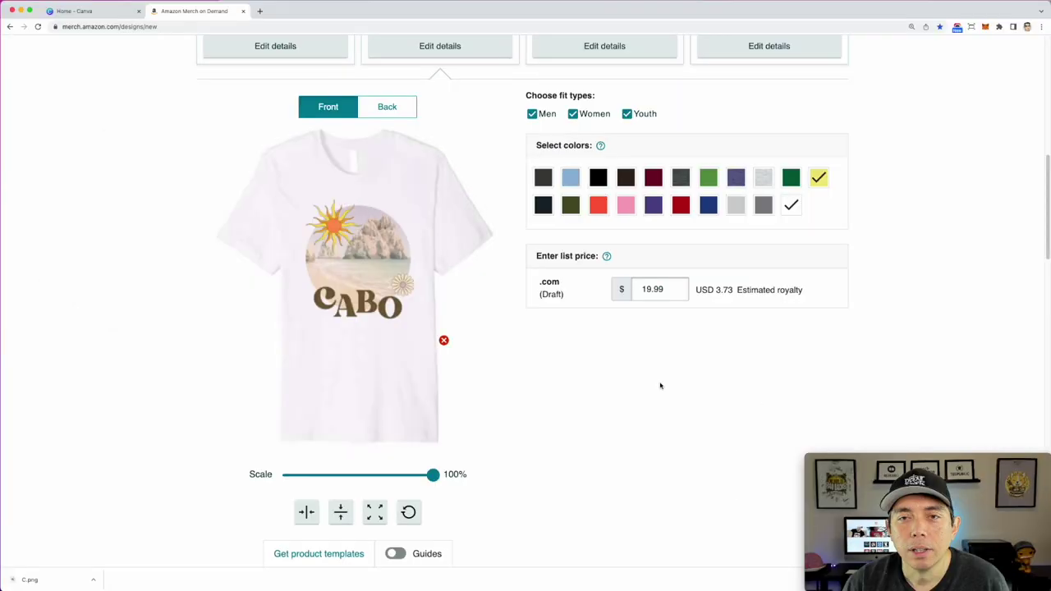
scroll(727, 497, "up", 5)
left_click(633, 246)
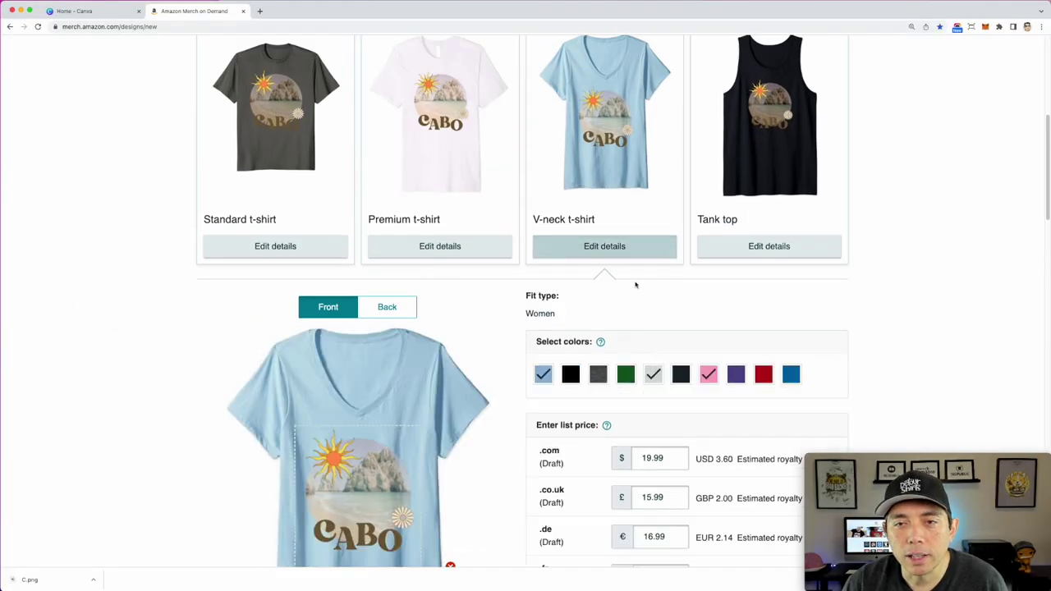
Switch off the Guides toggle on the V-neck t-shirt preview
scroll(634, 271, "down", 3)
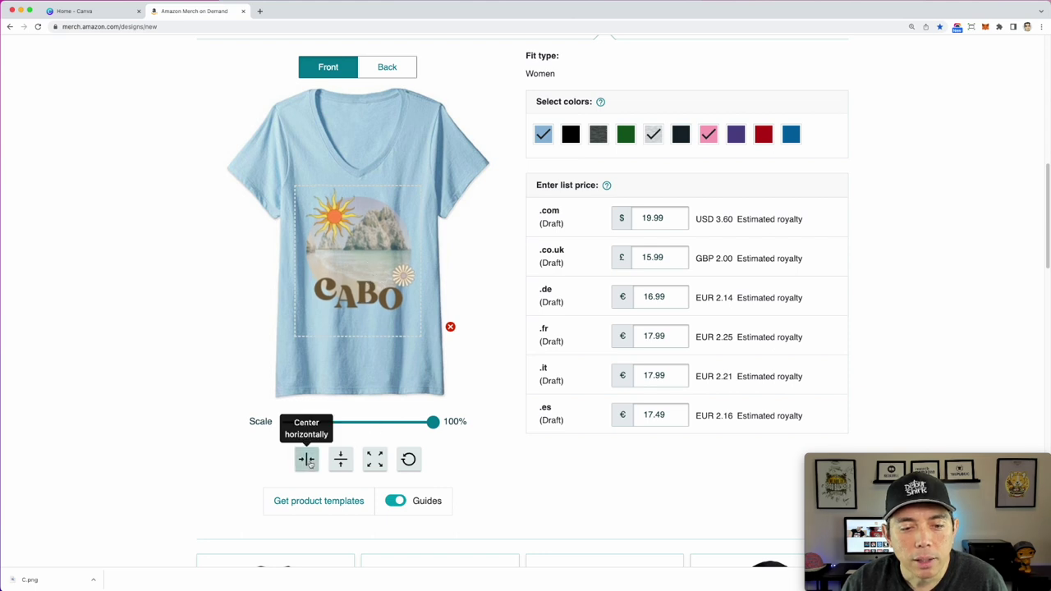
left_click(395, 502)
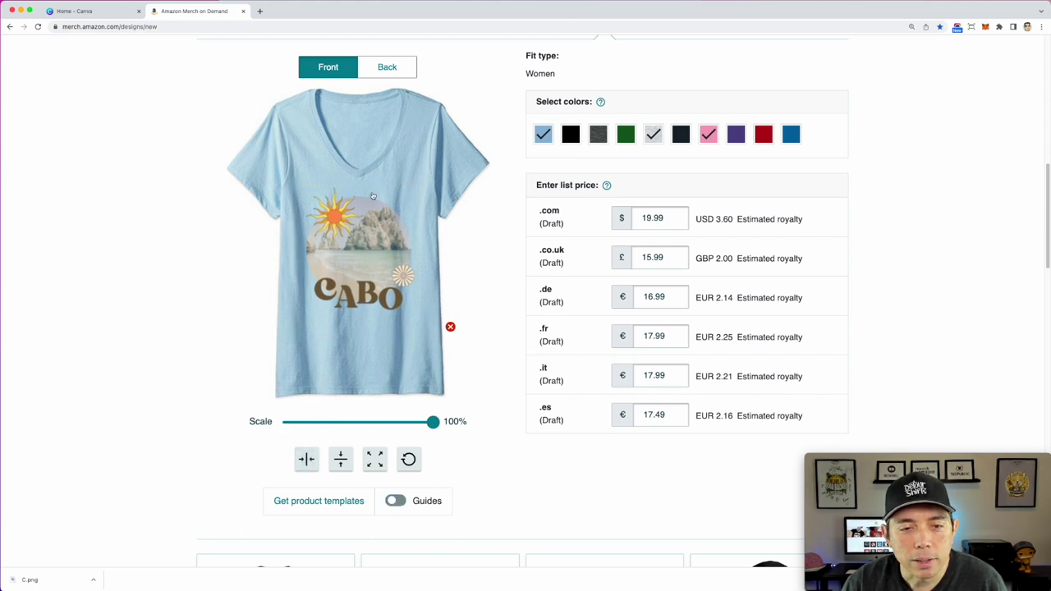